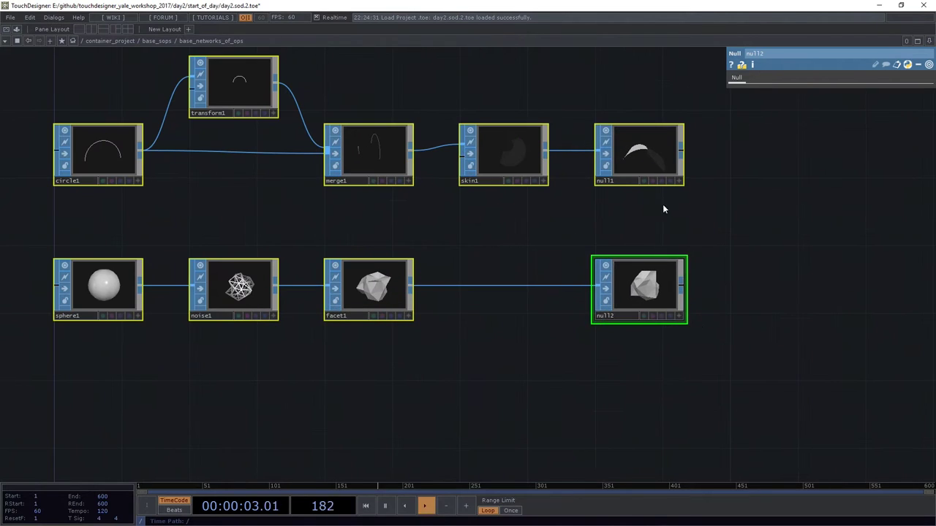
Add a Grid SOP in the empty row below the sphere chain, aligned under sphere1
drag(596, 364, 686, 270)
key(Tab)
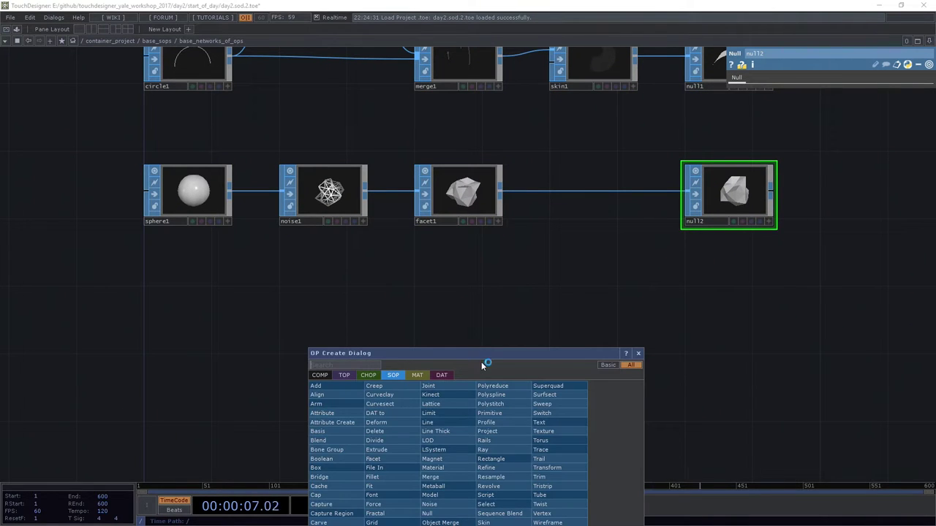
text(gri)
drag(414, 355, 508, 193)
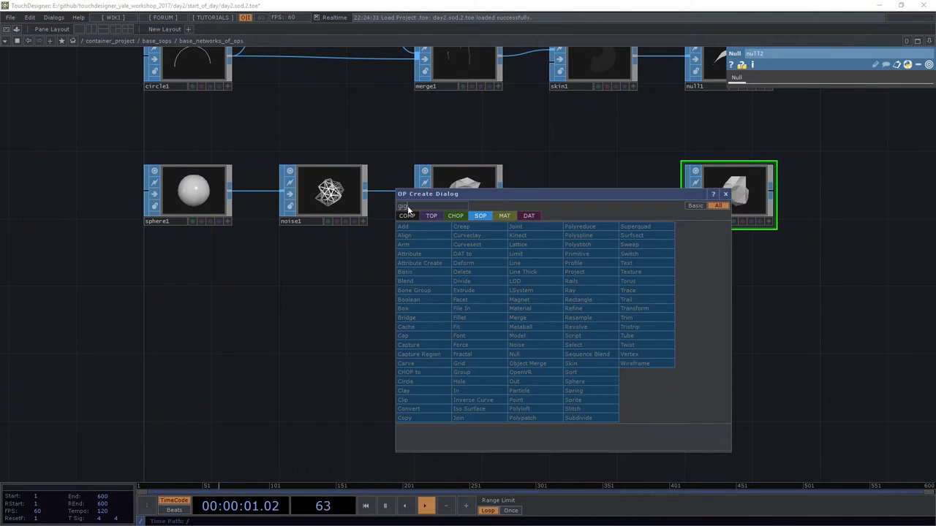
click(478, 363)
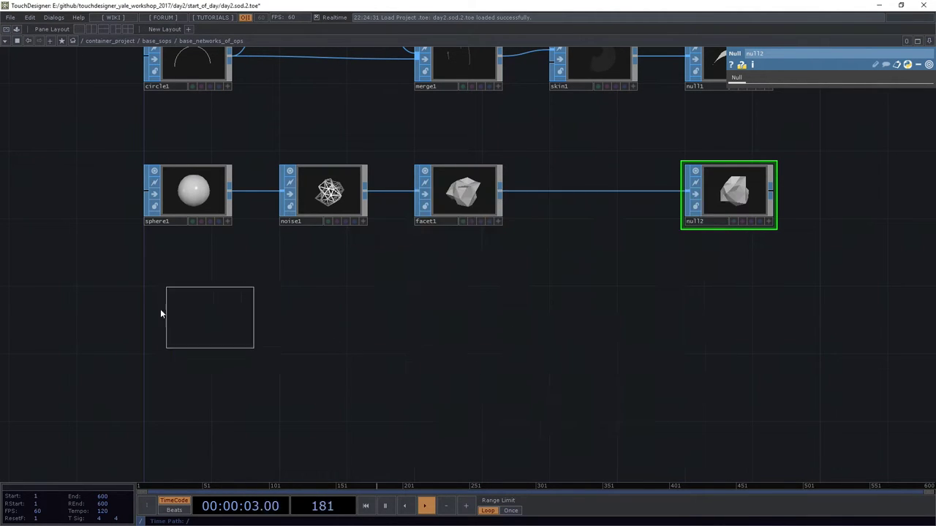
click(107, 298)
drag(196, 270, 314, 186)
scroll(315, 186, up, 3)
drag(244, 251, 277, 271)
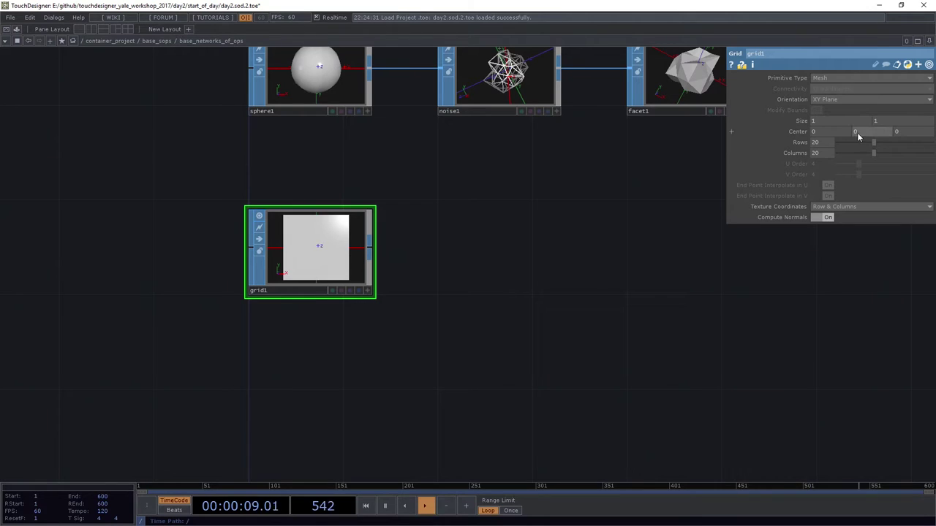
Set the grid's orientation to ZX Plane and tumble its viewer to show the plane at an angle
click(843, 100)
click(828, 127)
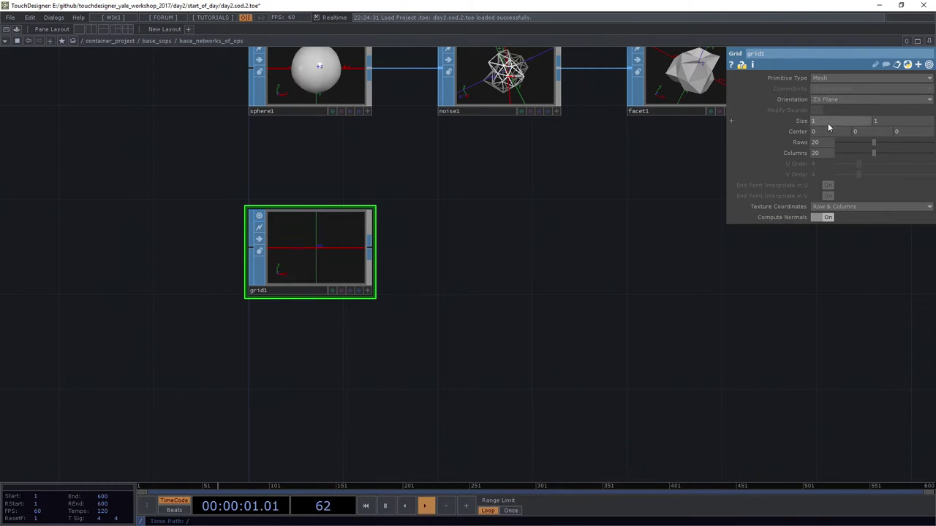
scroll(378, 245, up, 2)
key(a)
mouse_move(342, 259)
mouse_down()
mouse_move(319, 264)
mouse_move(311, 255)
mouse_move(324, 259)
mouse_up()
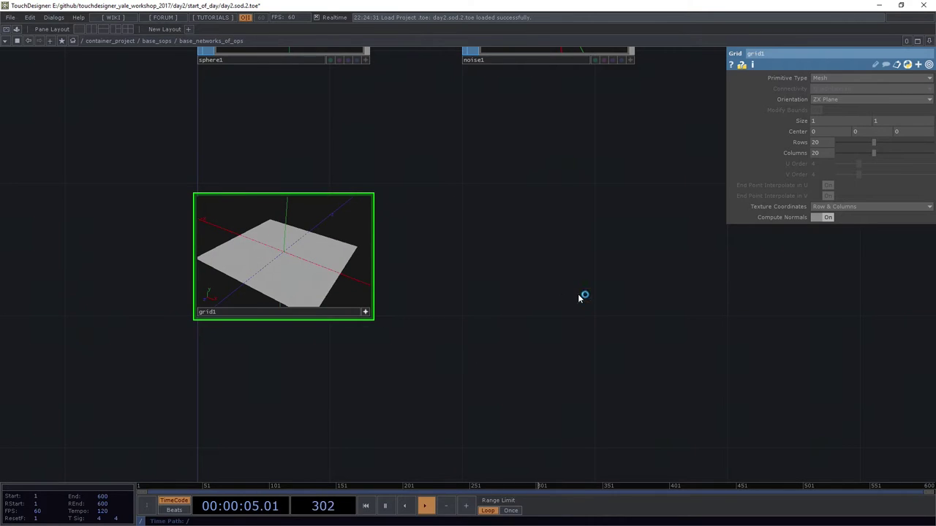
drag(458, 322, 444, 286)
click(352, 277)
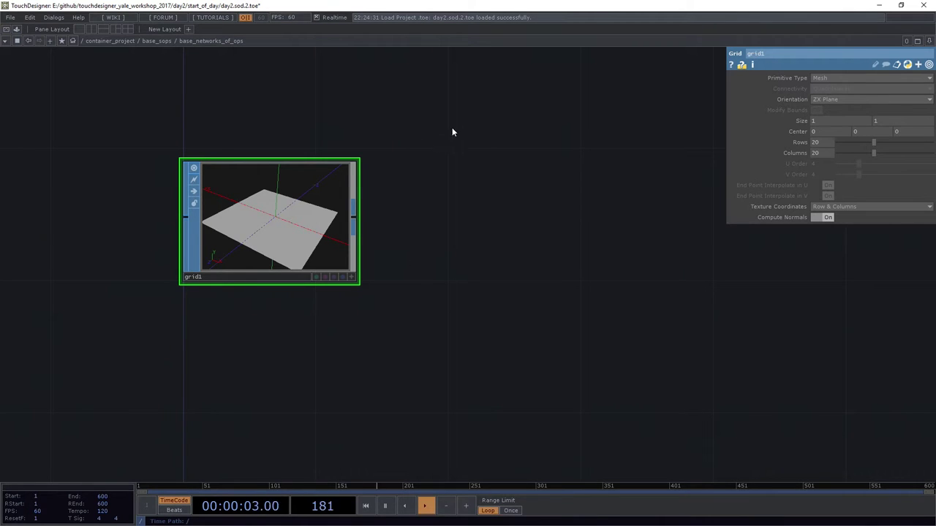
drag(400, 220, 383, 275)
scroll(384, 315, down, 3)
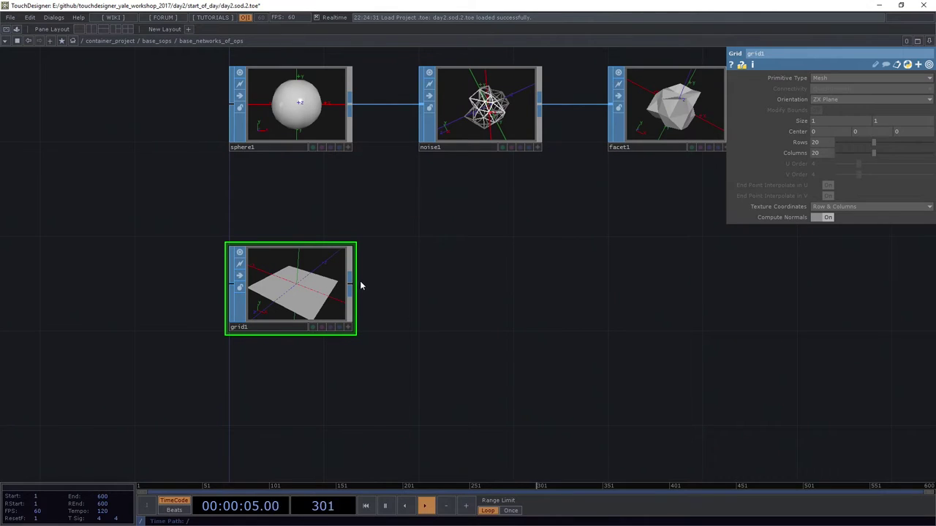
Append a Noise SOP to the output of grid1
key(Tab)
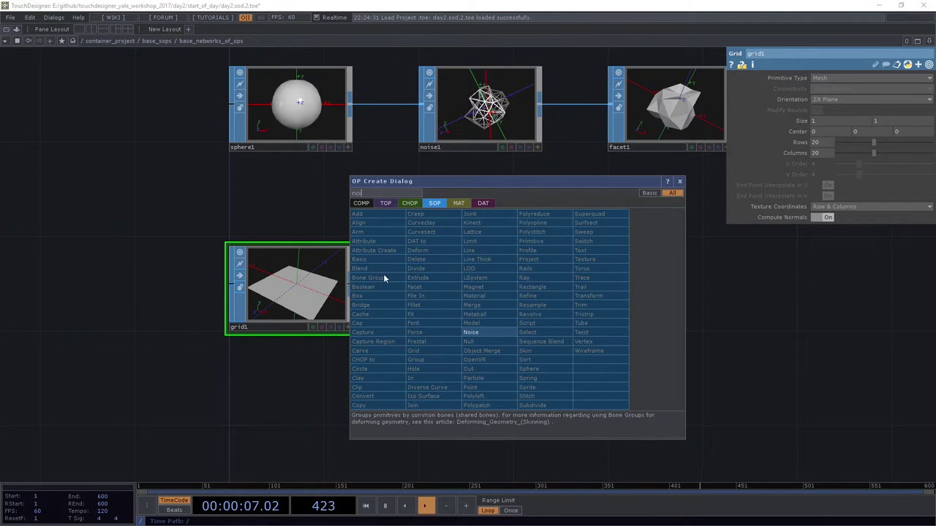
click(474, 331)
click(495, 305)
scroll(490, 309, up, 3)
drag(479, 313, 461, 299)
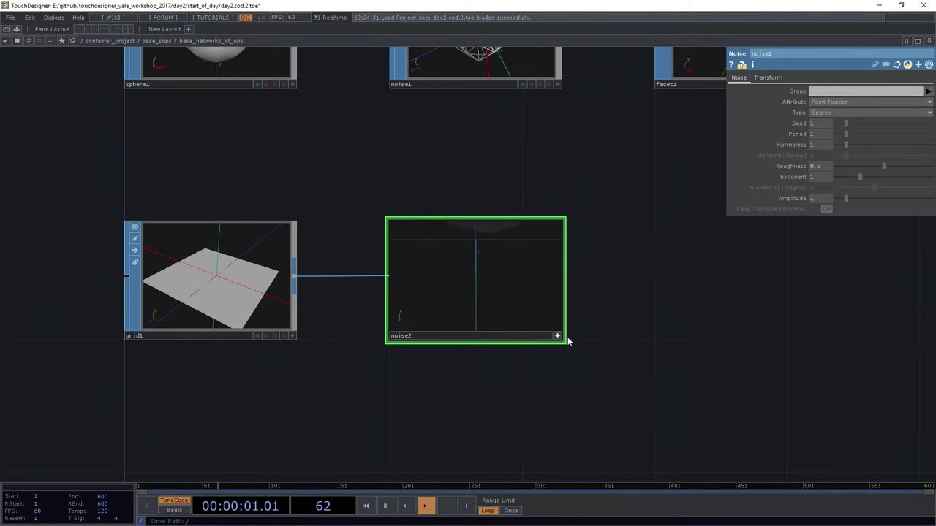
Switch the noise's Z translate from its absTime.seconds expression to the constant 0, then recenter and tumble its viewer
click(779, 78)
click(796, 114)
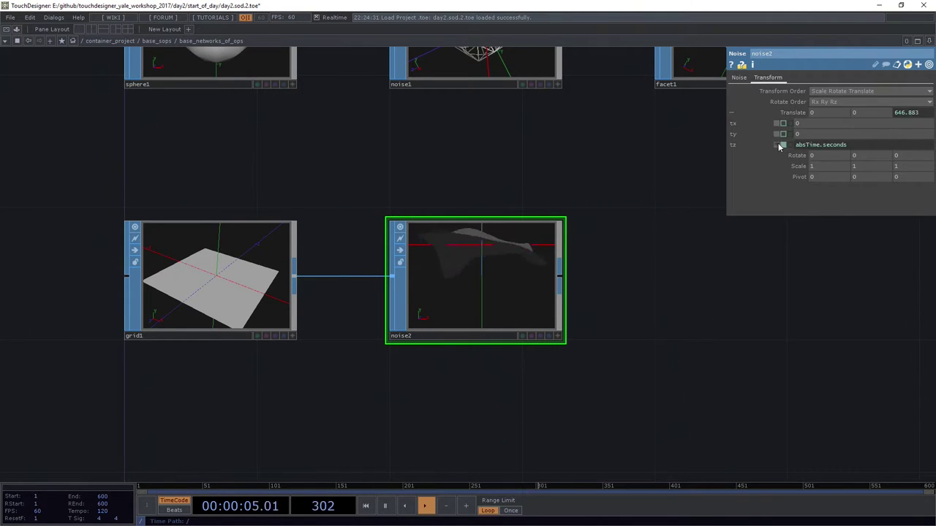
click(778, 144)
key(a)
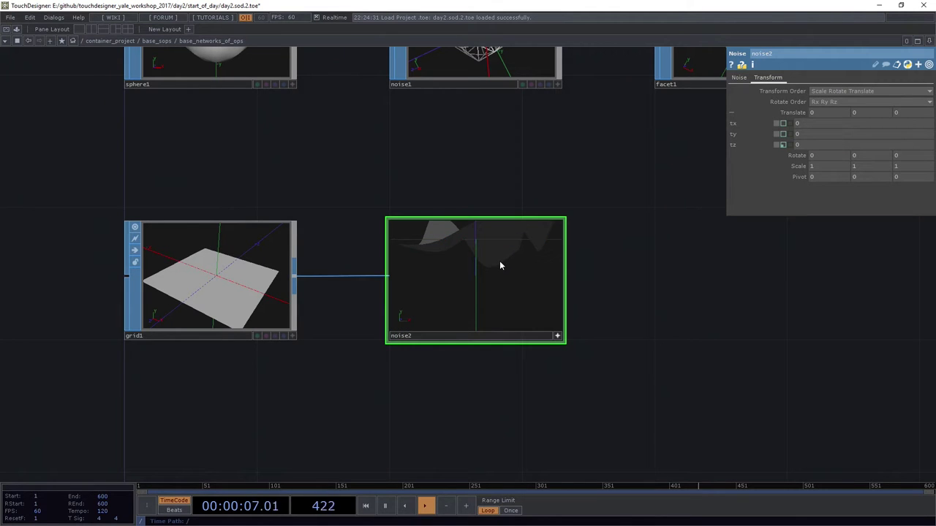
key(h)
click(586, 333)
click(551, 337)
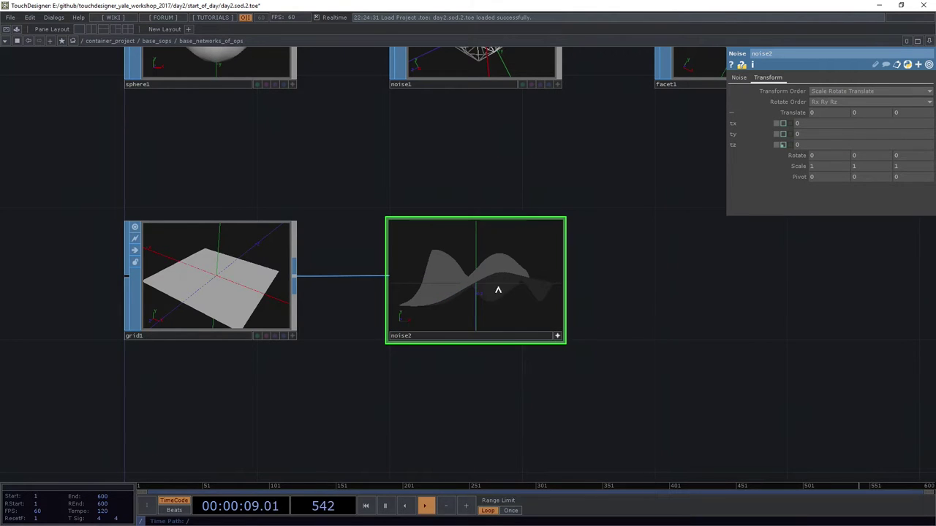
drag(502, 289, 489, 300)
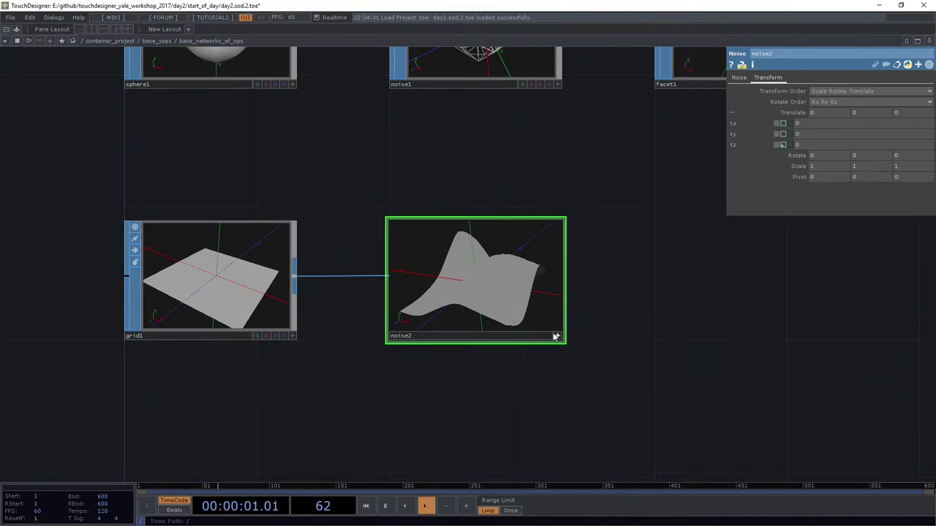
scroll(526, 364, up, 3)
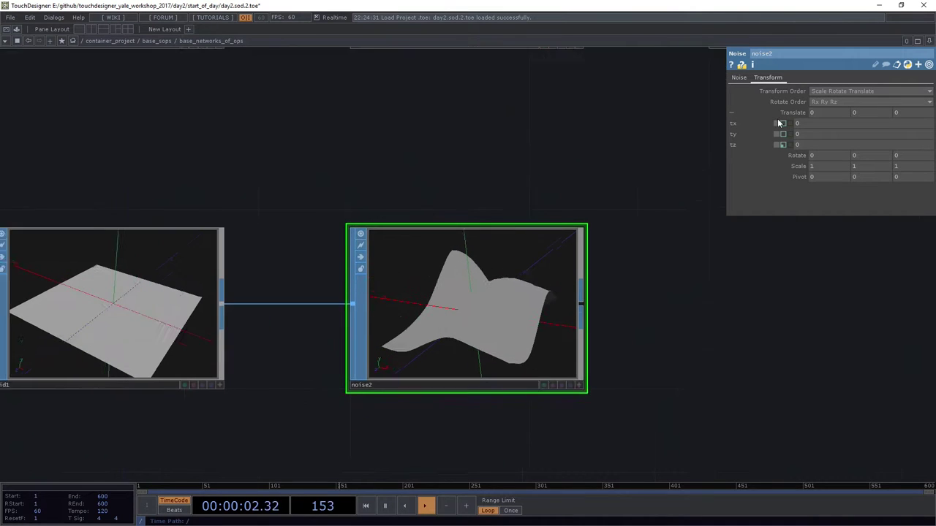
Set the noise's period to 0.33 and inspect the deformed surface from several angles and in wireframe
click(737, 79)
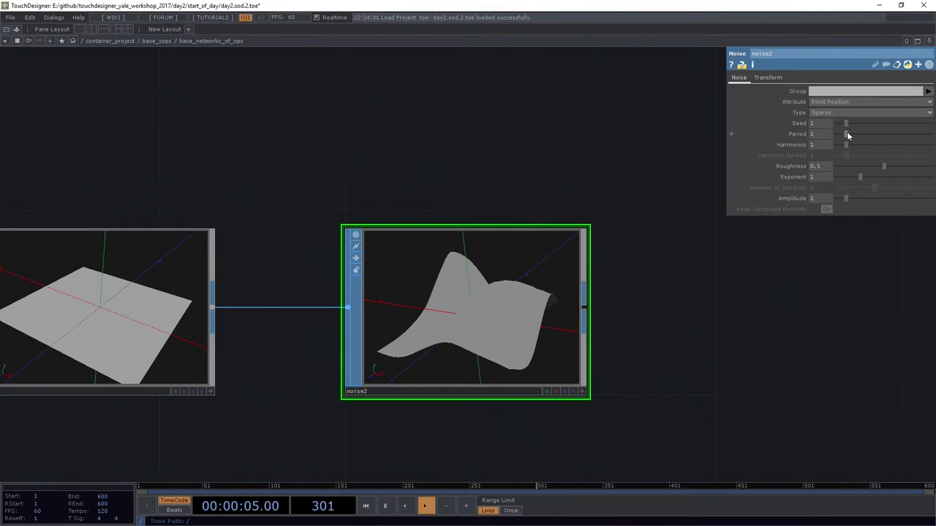
drag(847, 134, 841, 134)
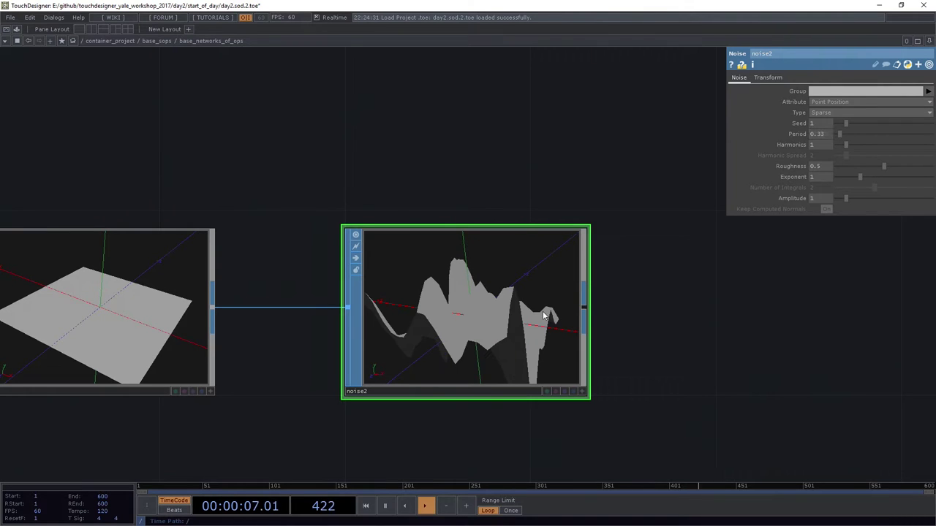
key(a)
drag(535, 330, 488, 329)
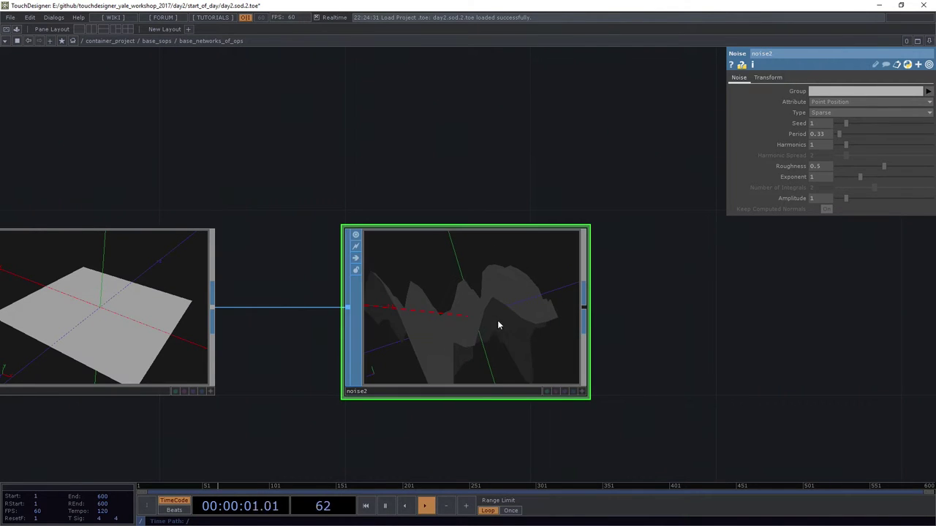
key(a)
key(w)
drag(499, 324, 525, 333)
click(582, 392)
Delete the noise2 operator connected to grid1
scroll(431, 224, down, 4)
scroll(431, 223, up, 2)
right_drag(367, 151, 586, 335)
key(Delete)
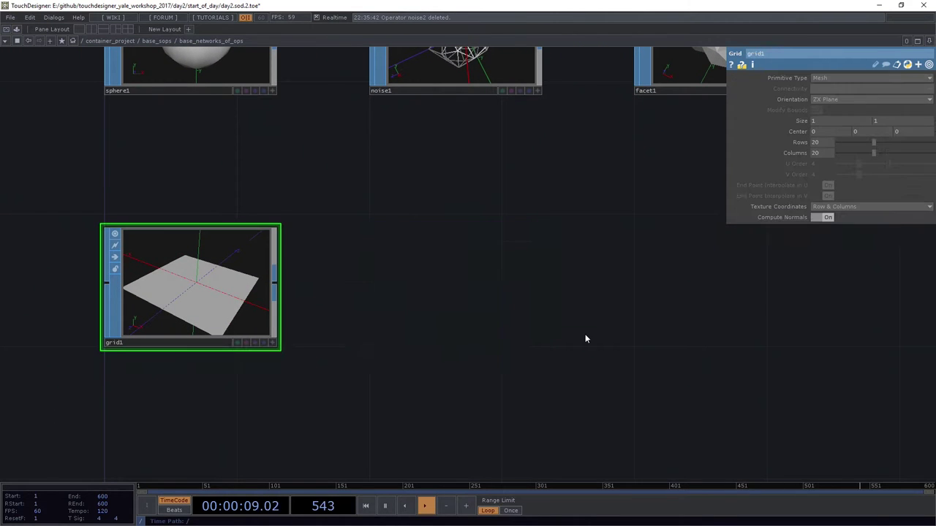
Move grid1 further down in the network, keeping it under sphere1
drag(555, 332, 553, 291)
scroll(557, 275, down, 4)
drag(494, 381, 489, 317)
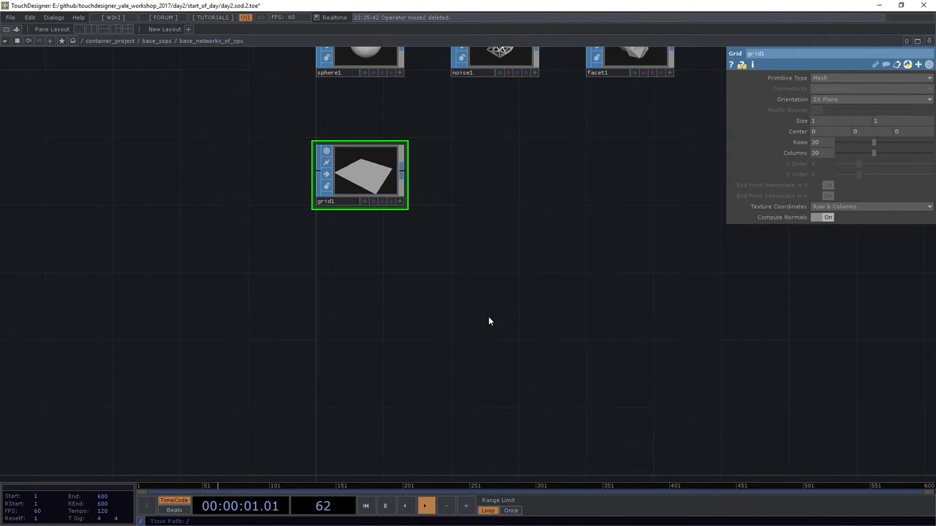
drag(359, 181, 359, 249)
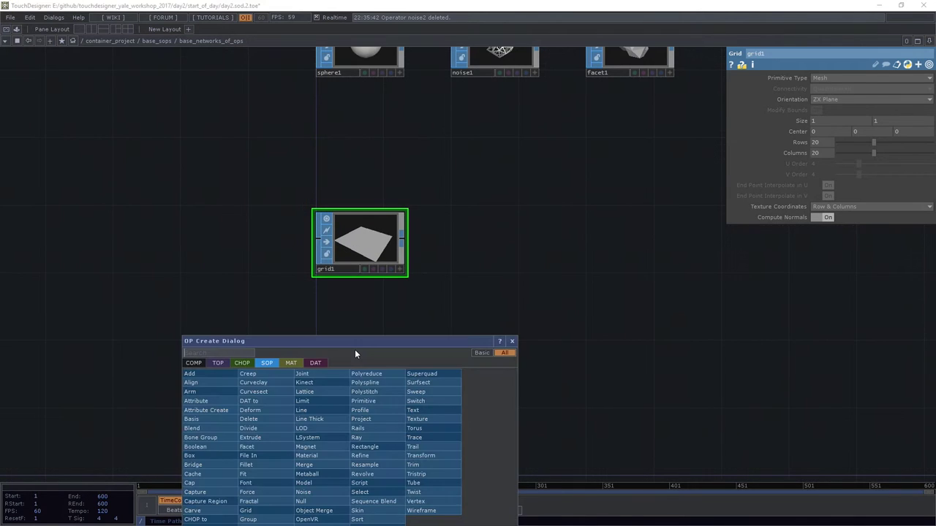
key(Tab)
text(merge)
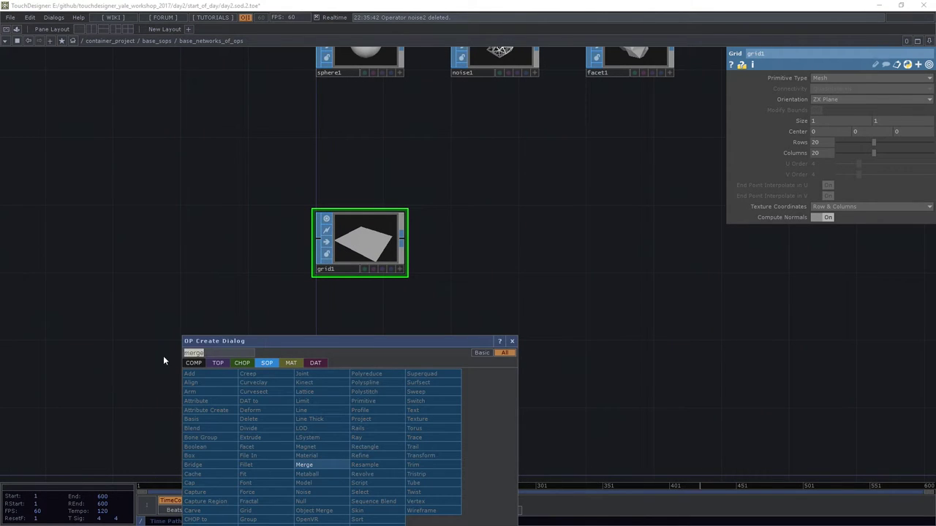
text(met)
click(345, 468)
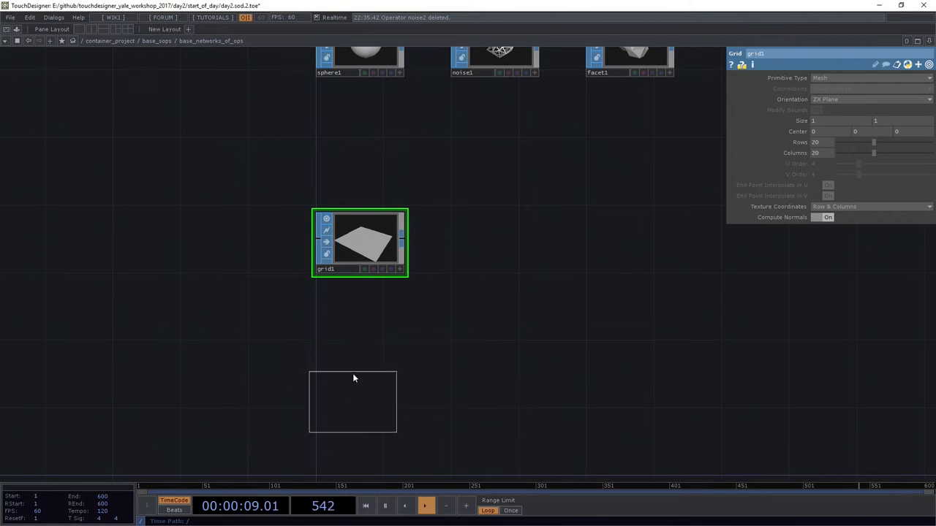
click(366, 354)
scroll(360, 352, up, 3)
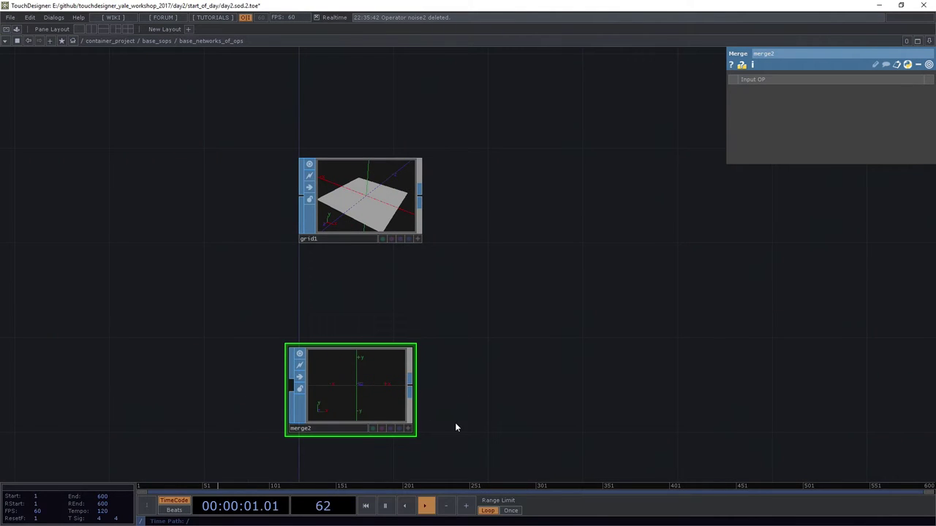
key(Delete)
Add a Metaball SOP and place it diagonally below and before grid1
key(Tab)
text(me)
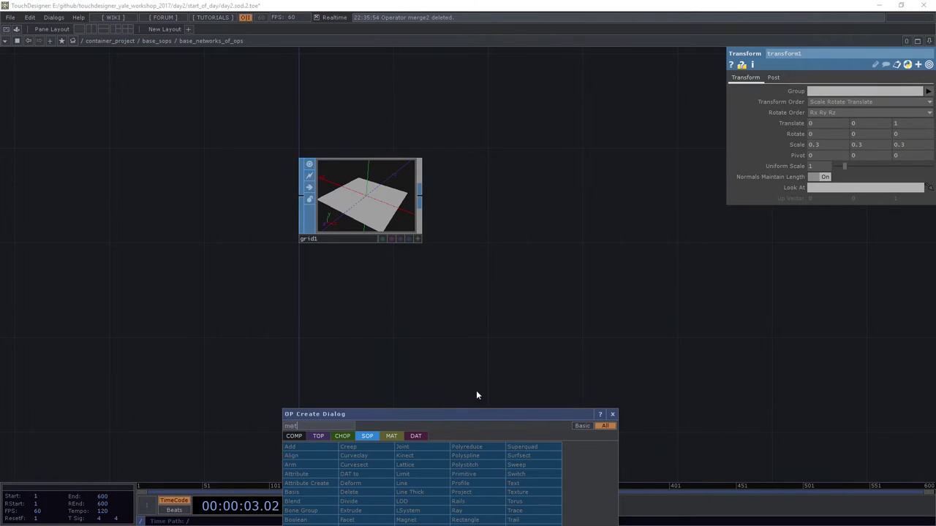
key(Return)
click(342, 385)
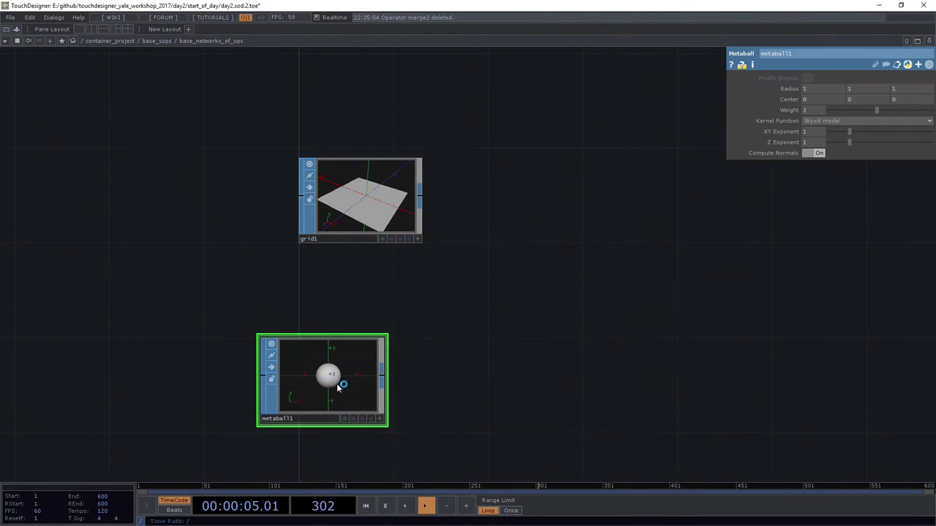
drag(342, 386, 190, 394)
Add a Transform SOP below grid1 and connect the output of metaball1 to its input
key(Tab)
text(tr)
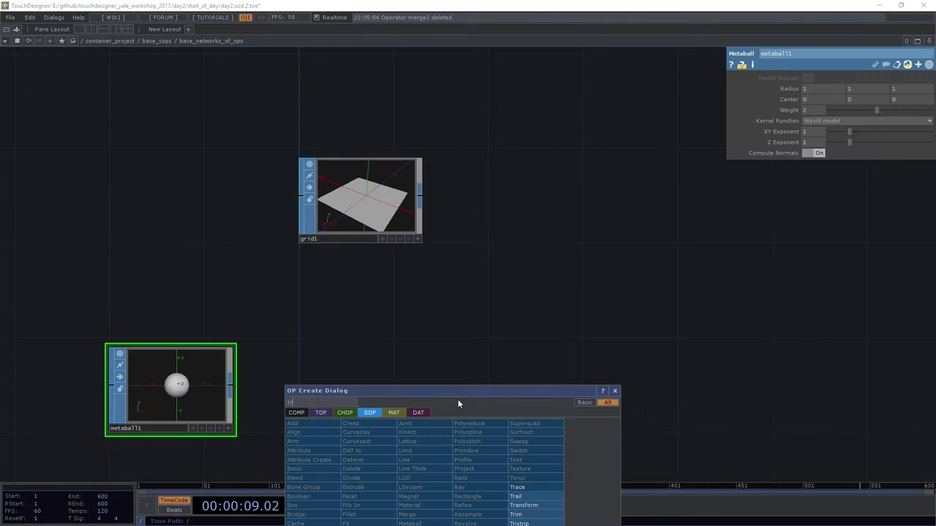
text(an)
key(Return)
click(417, 415)
drag(417, 415, 351, 401)
drag(224, 387, 292, 313)
Add a Merge SOP beside transform2 and connect transform2's output to it
scroll(481, 318, down, 3)
key(Tab)
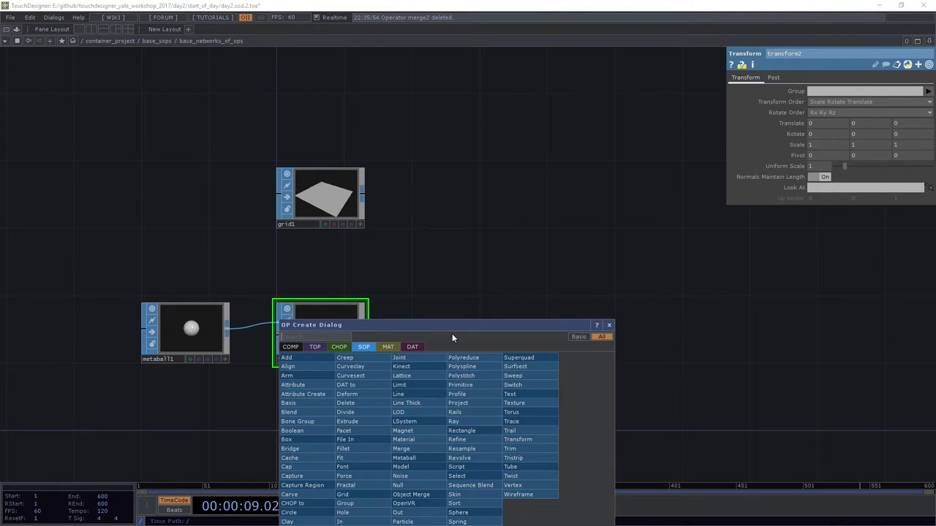
text(mer)
key(Return)
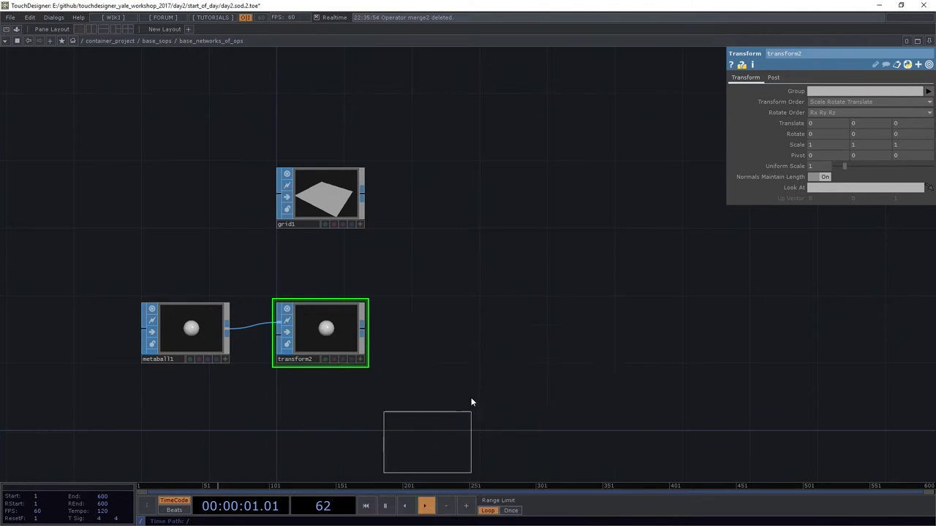
click(468, 340)
scroll(462, 331, up, 2)
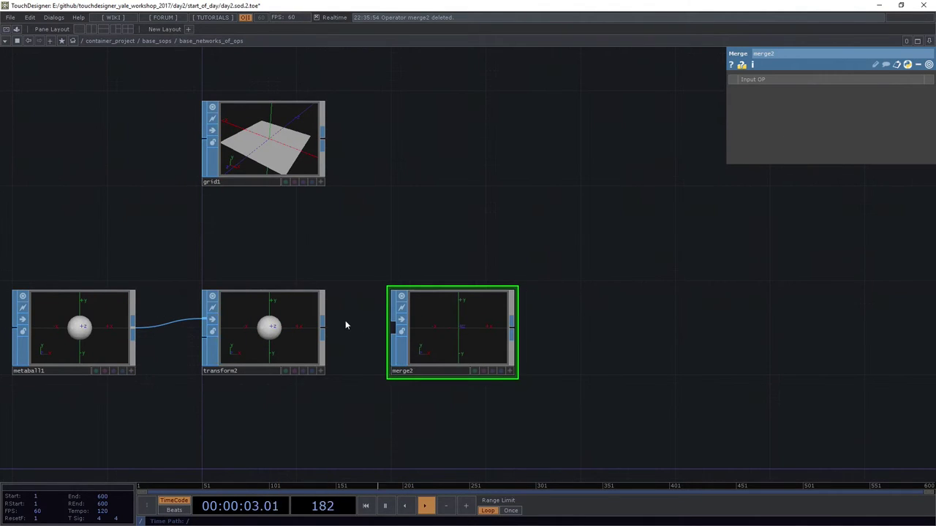
drag(323, 321, 395, 327)
scroll(423, 249, down, 2)
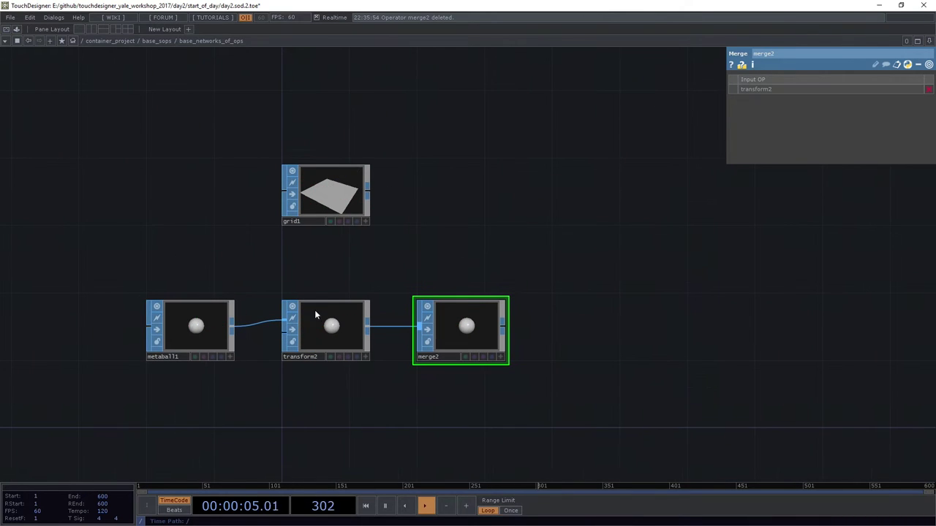
Split the workspace into two side-by-side panes, with a geometry viewer in the second, and tumble it to an angled view
click(92, 30)
click(475, 41)
click(496, 71)
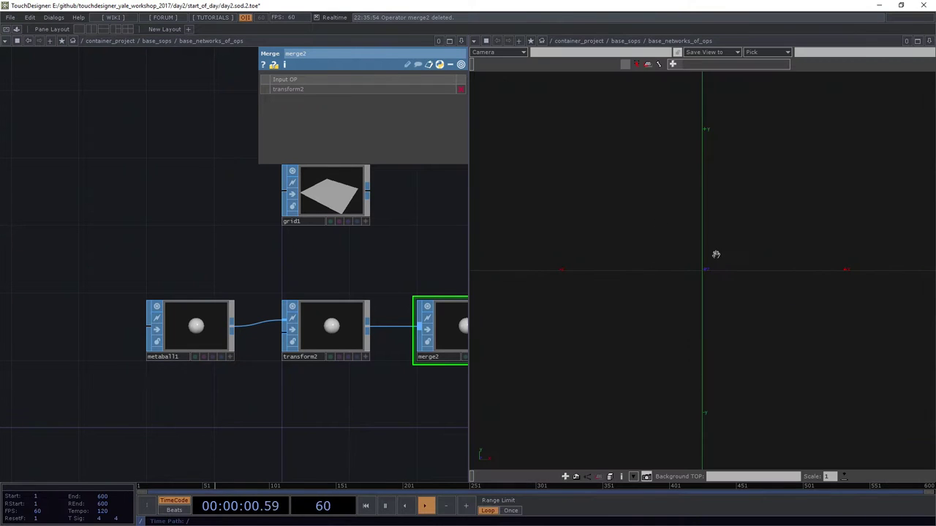
drag(716, 255, 679, 283)
Turn on the display flag of grid1 so it is drawn in the geometry viewer
drag(430, 405, 184, 407)
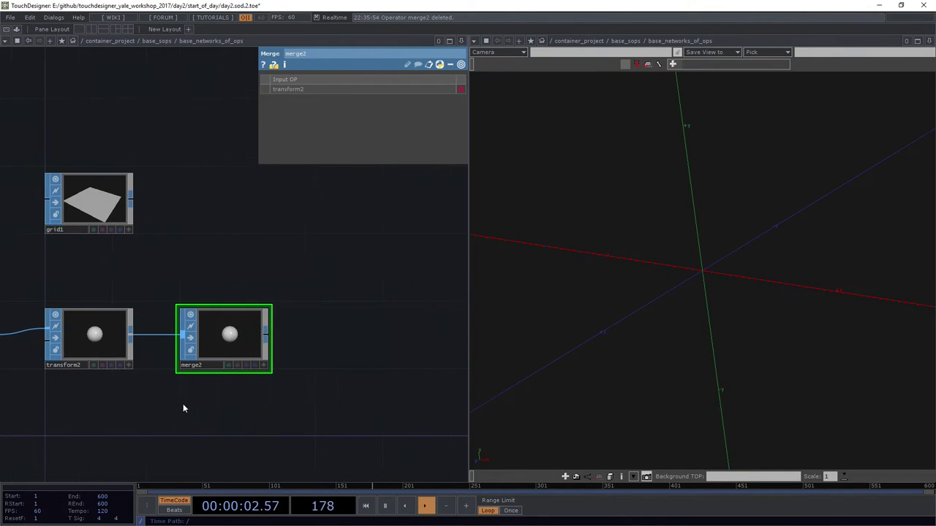
drag(178, 286, 184, 285)
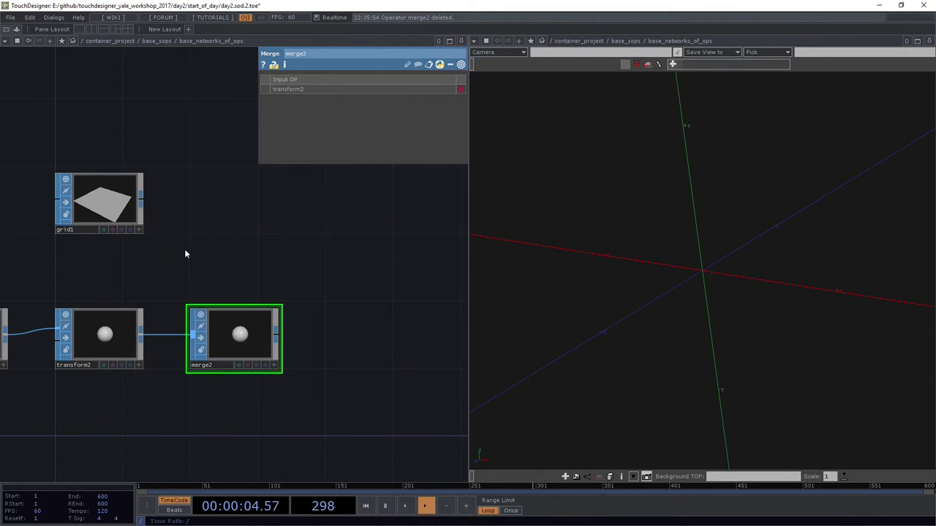
click(130, 230)
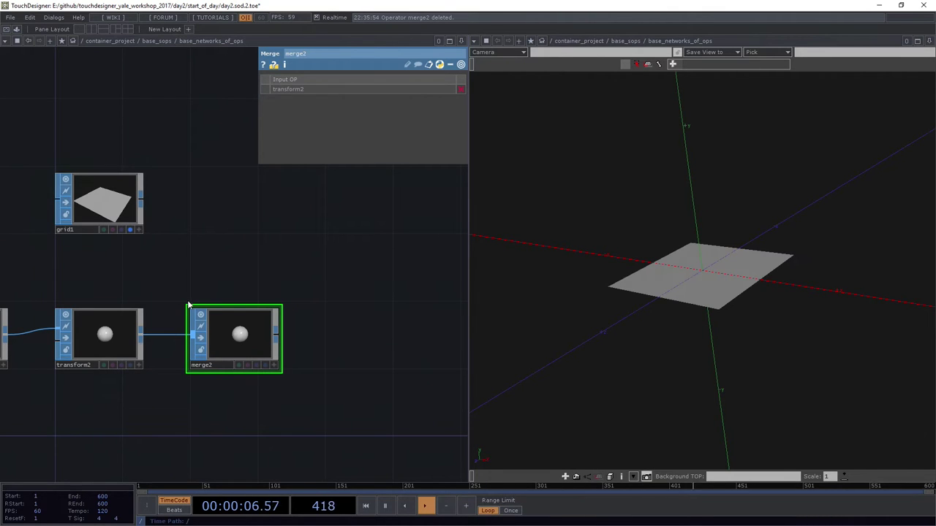
Draw merge2 shaded in the geometry viewer for comparison, and replace that display with its wireframe template over grid1
click(265, 365)
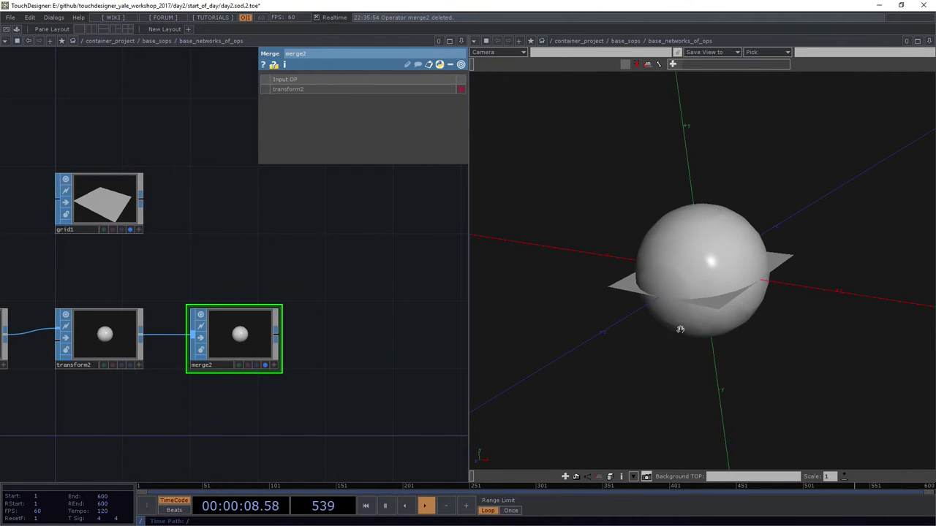
drag(689, 328, 664, 292)
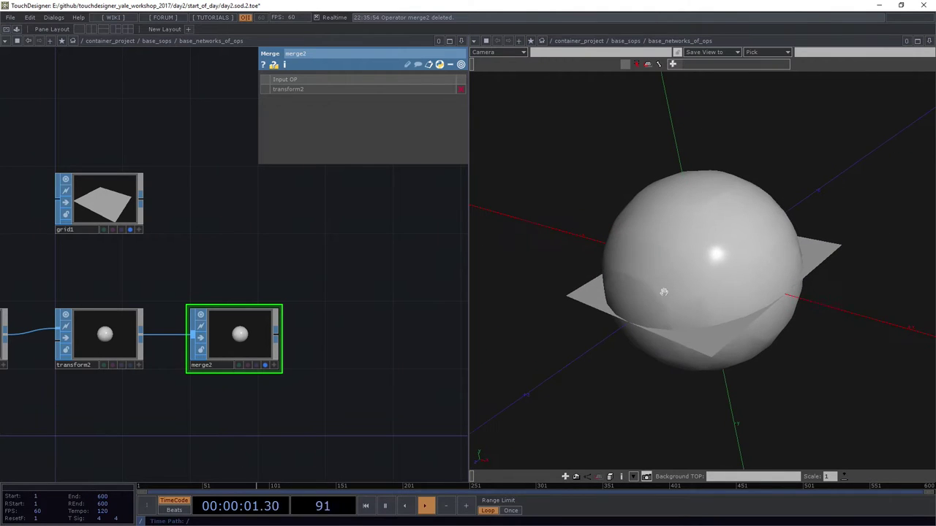
click(266, 368)
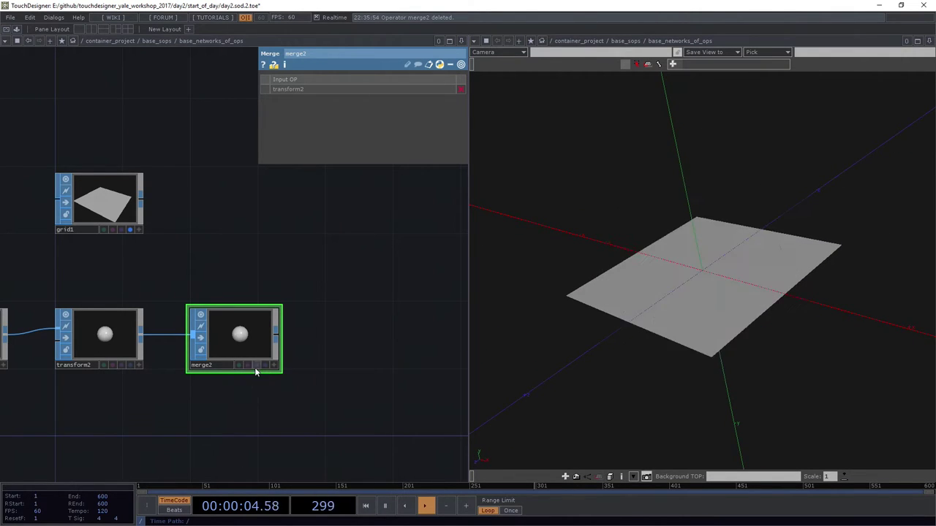
click(247, 365)
drag(625, 387, 753, 329)
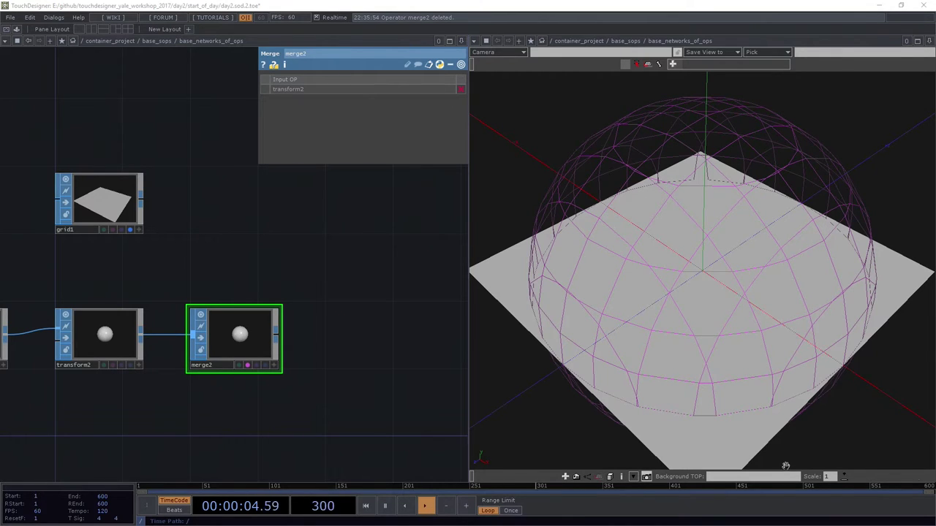
Duplicate transform2 and place the copy below it, fed by metaball1
scroll(310, 194, down, 3)
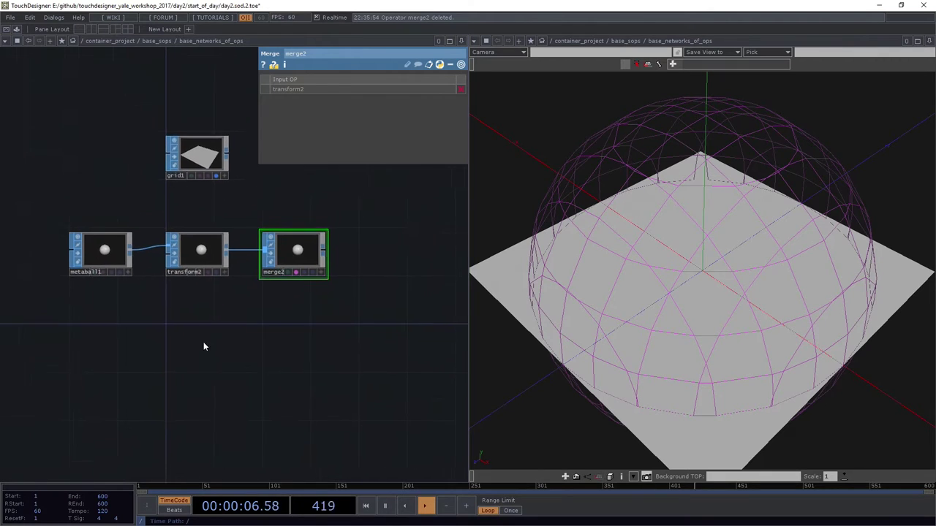
click(173, 251)
key(ctrl+c)
key(ctrl+v)
scroll(164, 326, up, 2)
click(211, 388)
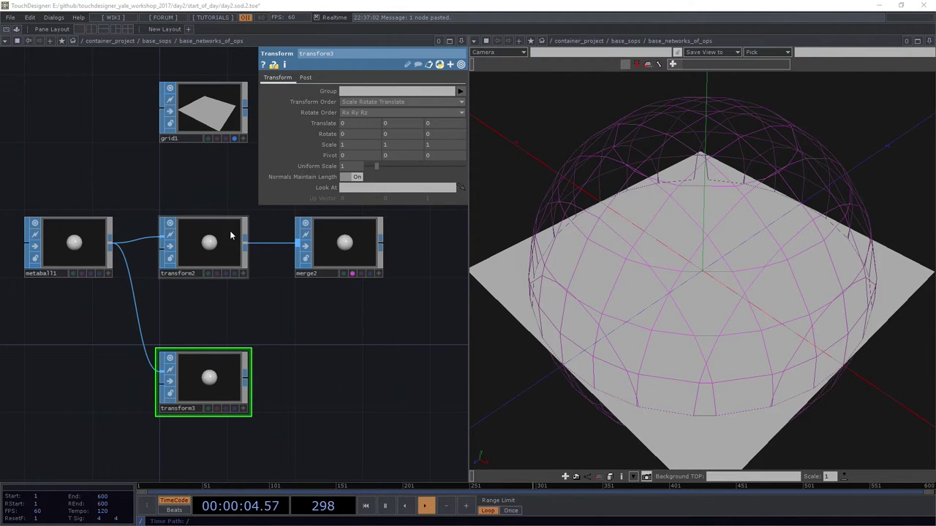
Set the size of grid1 to 5 by 5 and frame the whole plane in the geometry viewer
drag(184, 192, 108, 255)
click(133, 177)
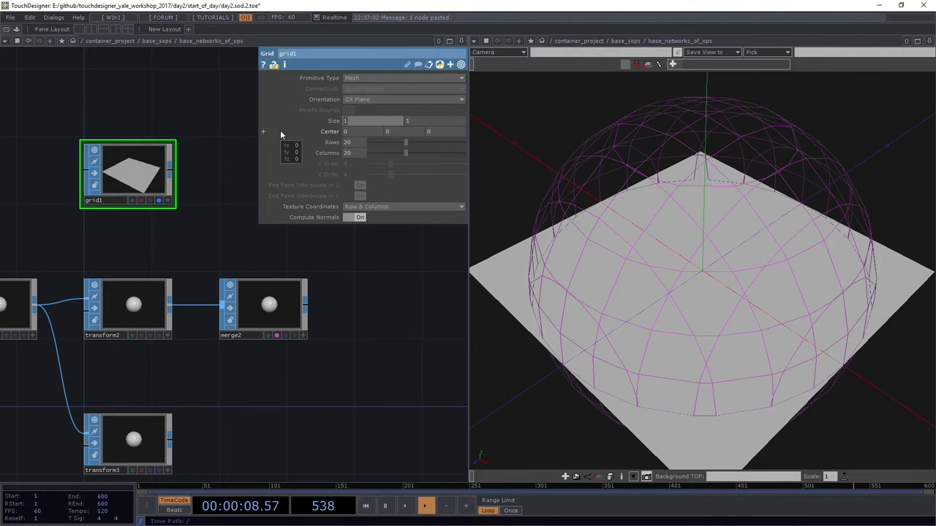
text(5)
key(Tab)
text(5)
key(Return)
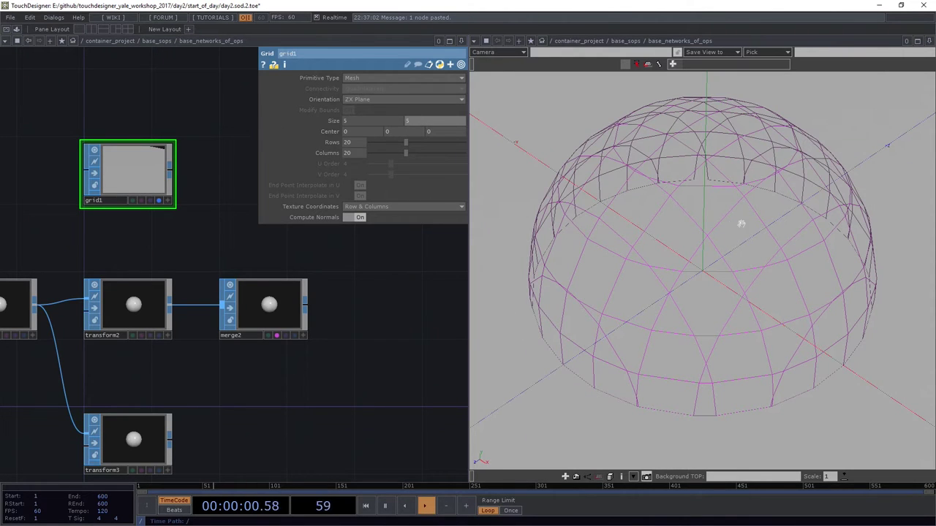
scroll(737, 254, down, 8)
drag(733, 251, 741, 292)
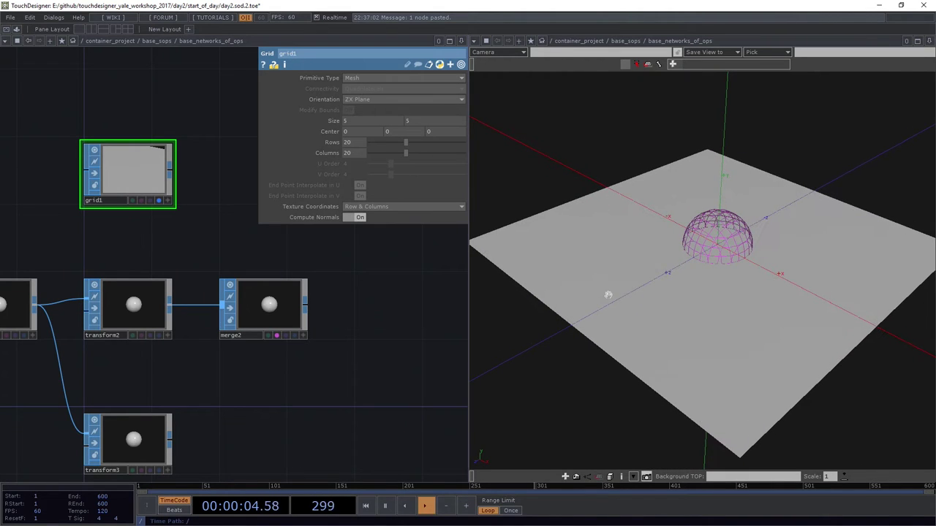
Set grid1's rows and columns to 80 and inspect its mesh by toggling the viewer's wireframe display
text(80)
key(Tab)
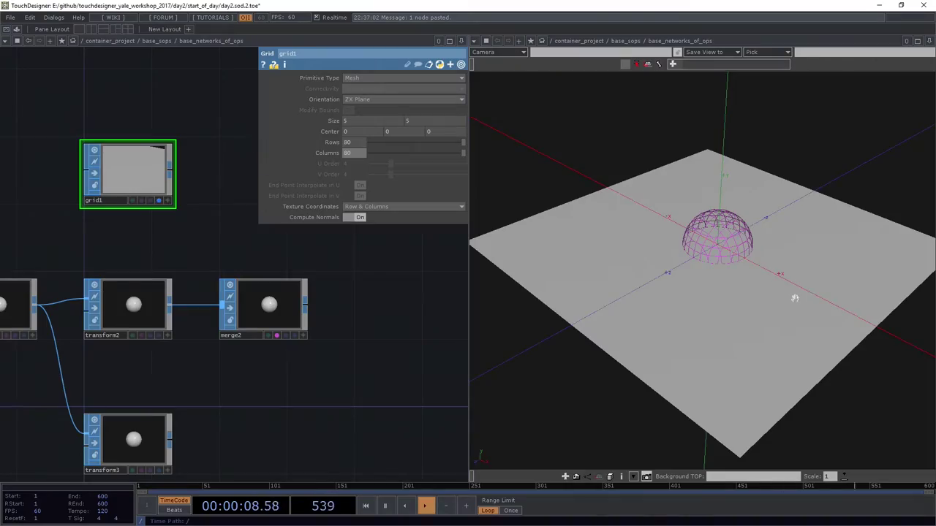
key(w)
mouse_move(756, 266)
mouse_down()
mouse_move(768, 321)
mouse_move(775, 205)
mouse_move(789, 297)
mouse_move(767, 310)
mouse_move(754, 351)
mouse_up()
key(w)
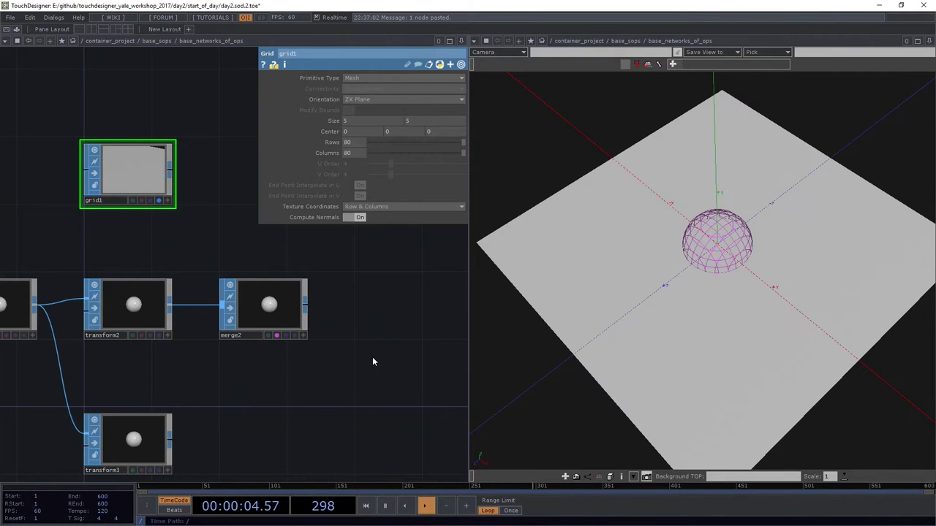
Move merge2 farther from the Transform SOPs and connect transform3's output to it
drag(276, 400, 271, 351)
drag(260, 240, 179, 285)
drag(177, 313, 244, 316)
drag(190, 387, 236, 320)
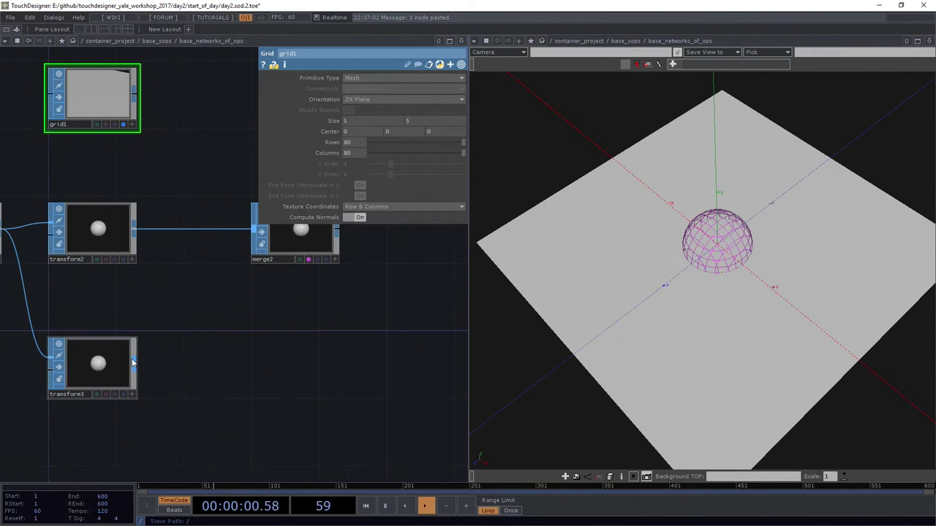
drag(134, 363, 260, 252)
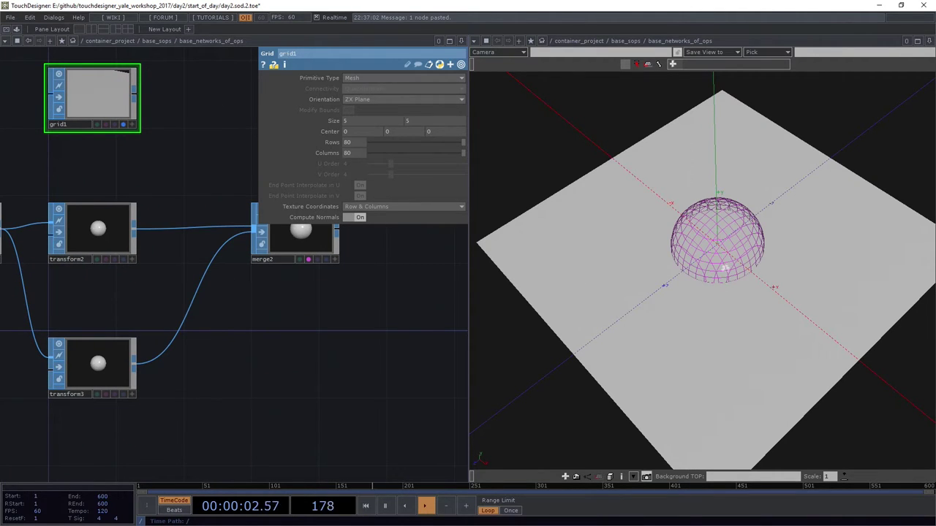
Set transform3's translate to 1.3 in X and -0.1 in Y, and its scale to 1.2 on all axes
drag(723, 302, 725, 331)
middle_drag(725, 331, 732, 221)
drag(732, 219, 716, 241)
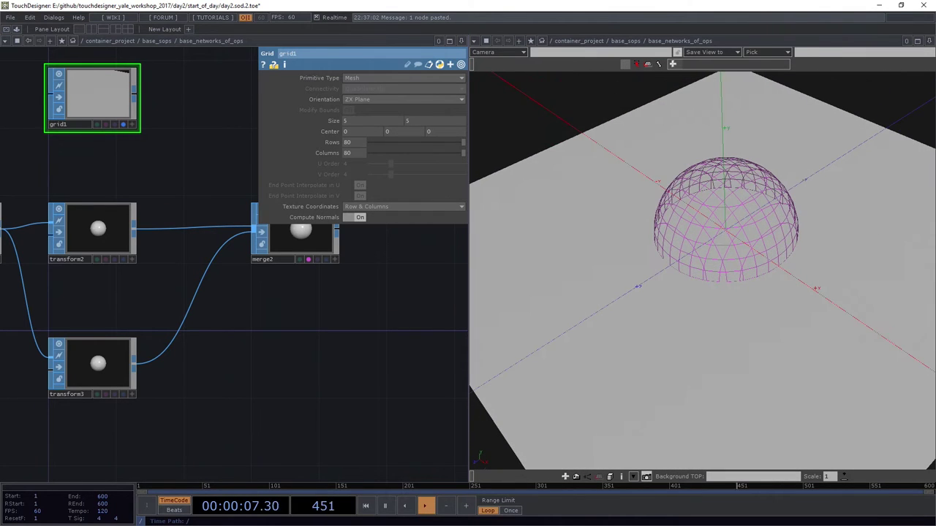
click(122, 360)
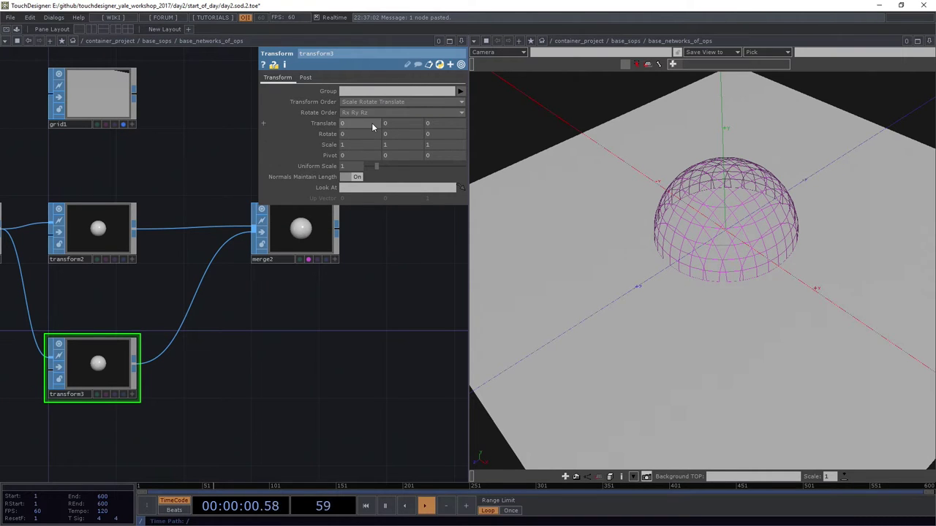
drag(358, 123, 401, 106)
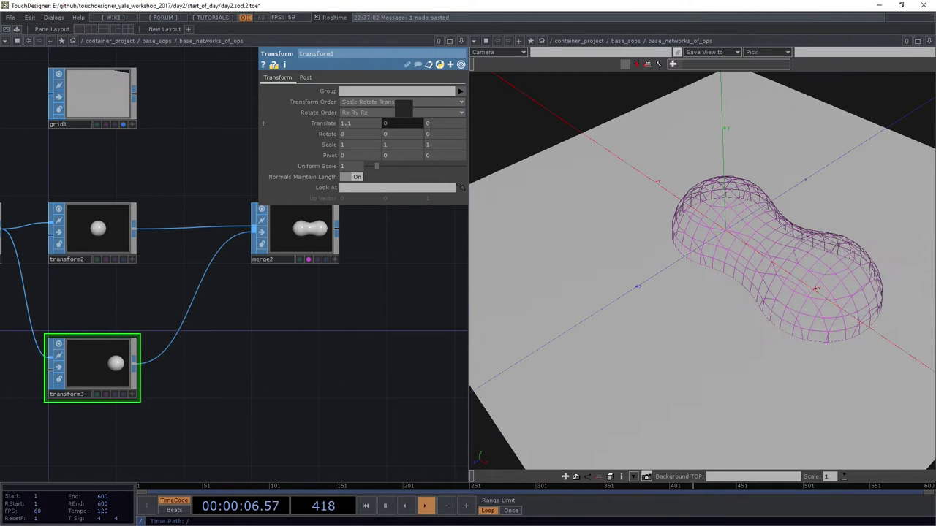
mouse_move(403, 113)
middle_down()
mouse_move(468, 113)
mouse_move(404, 105)
middle_up()
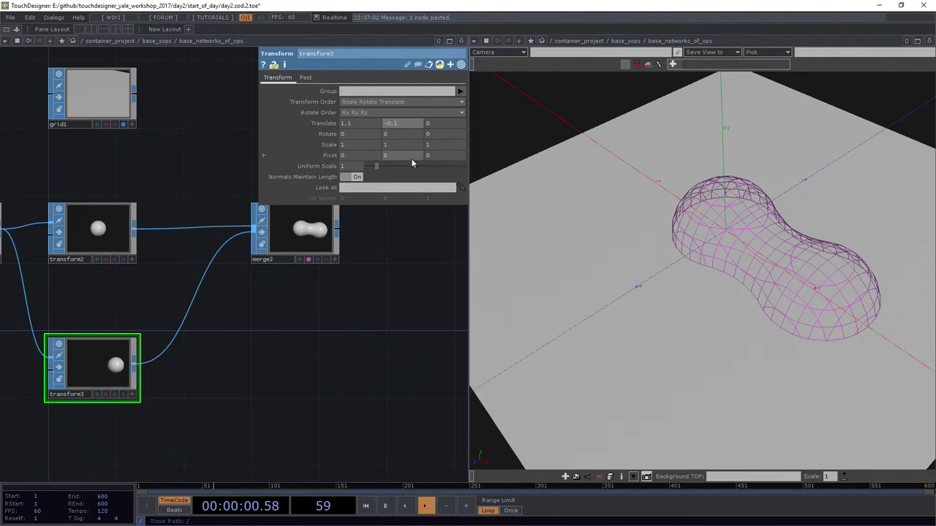
middle_drag(328, 148, 357, 105)
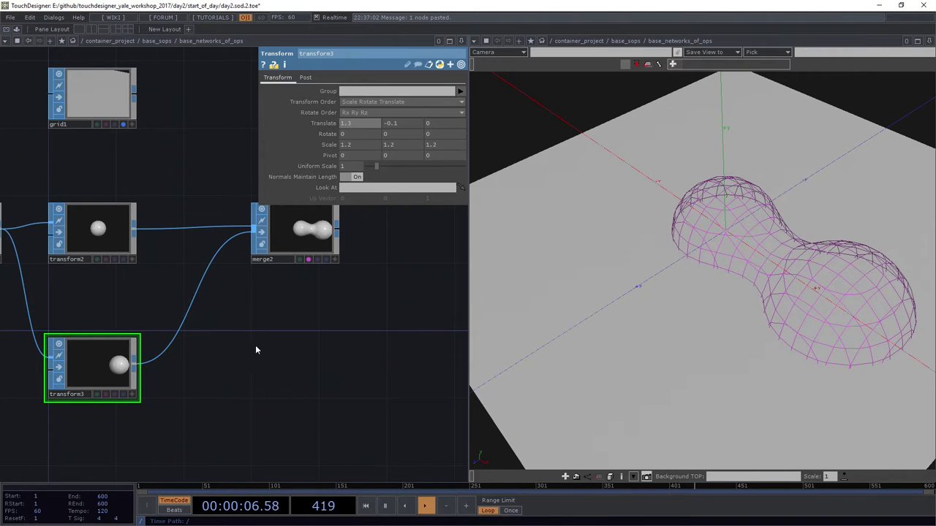
Move transform3 directly under transform2, and place a copy of it below, wired from metaball1 into merge2
drag(251, 375, 337, 317)
drag(179, 314, 182, 245)
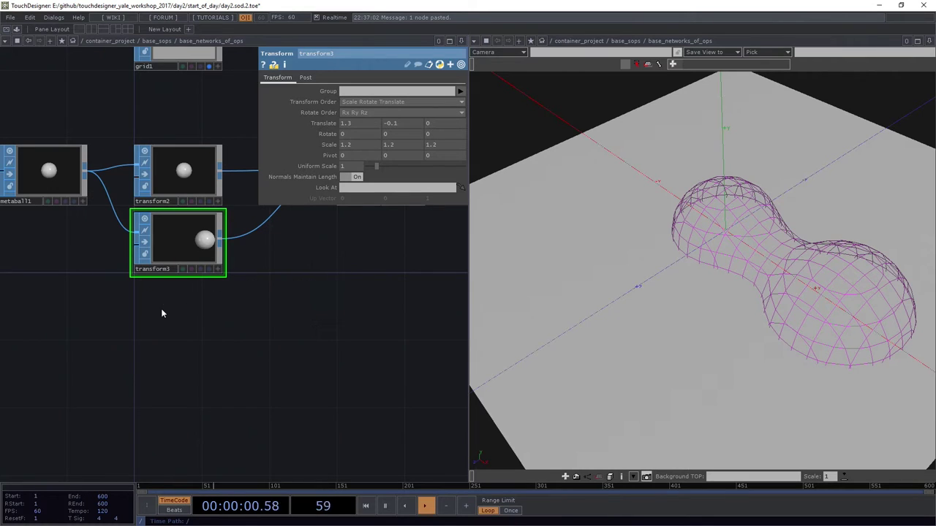
key(ctrl+c)
key(ctrl+v)
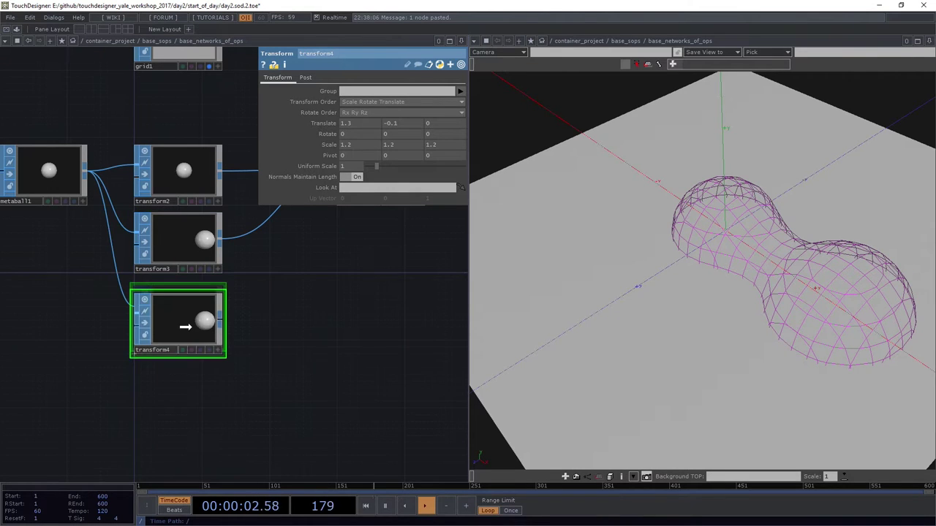
drag(179, 316, 185, 314)
drag(276, 300, 282, 277)
click(281, 276)
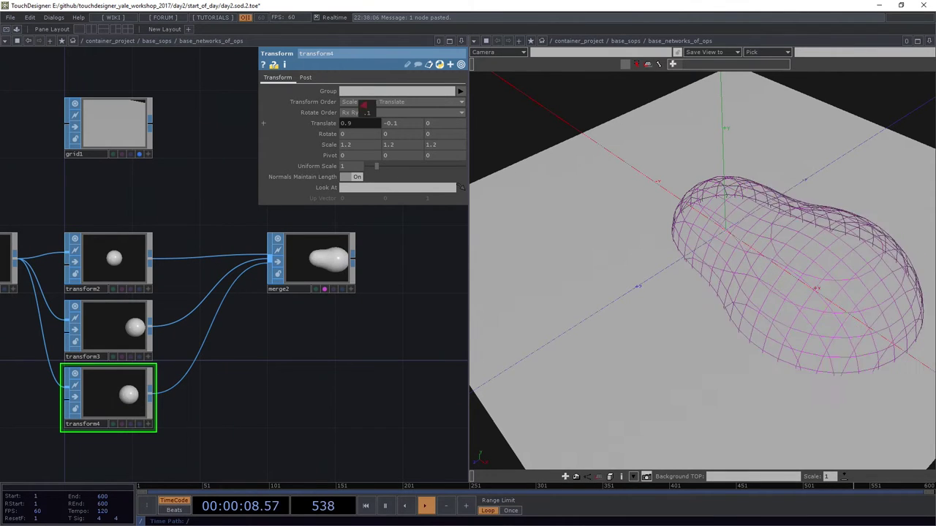
Set transform4's translate to 0.5 in X and 1.3 in Z
scroll(369, 124, down, 2)
middle_drag(451, 123, 512, 128)
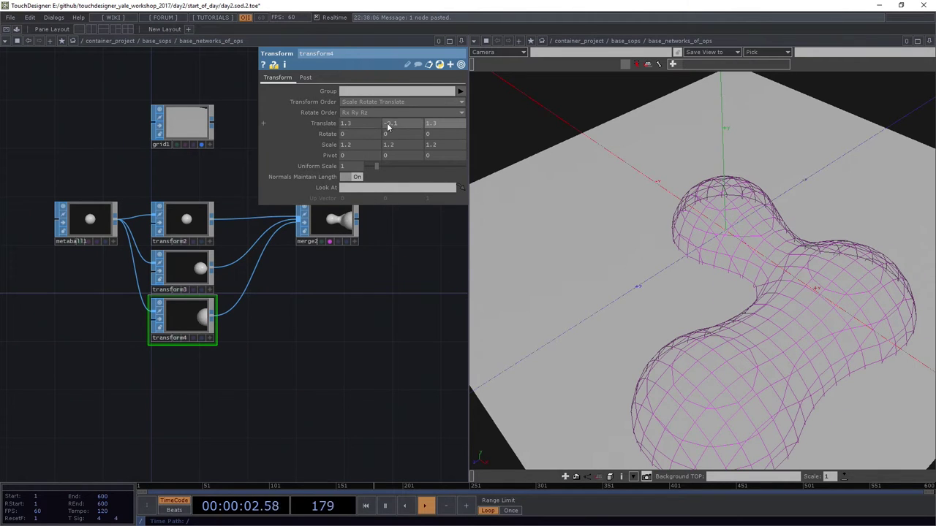
mouse_move(361, 124)
middle_down()
mouse_move(343, 111)
mouse_move(314, 111)
mouse_move(360, 110)
middle_up()
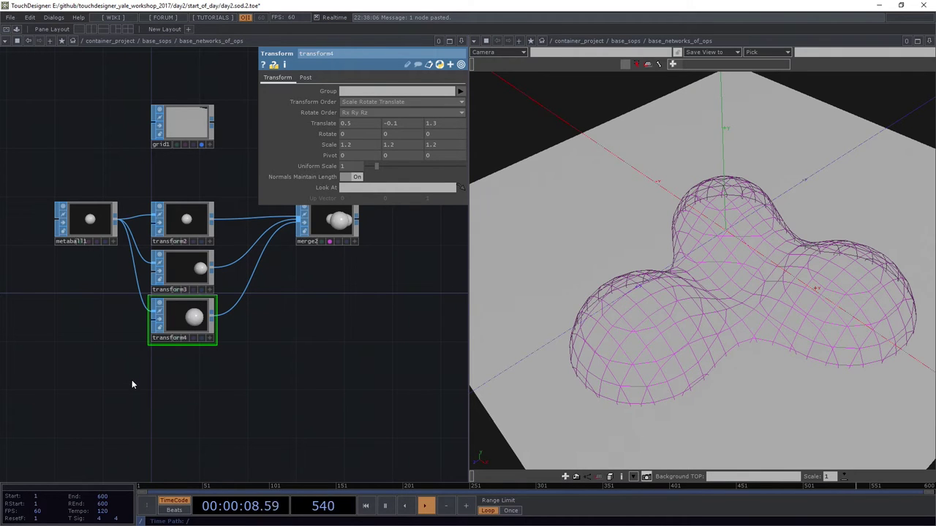
Duplicate transform4 below itself and connect the copy's output to merge2
key(ctrl+v)
drag(222, 371, 210, 438)
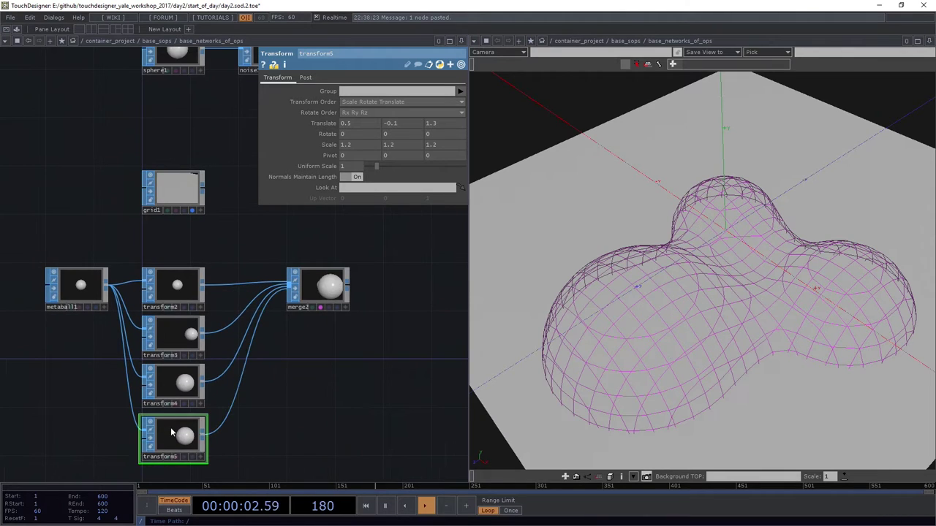
scroll(179, 439, up, 2)
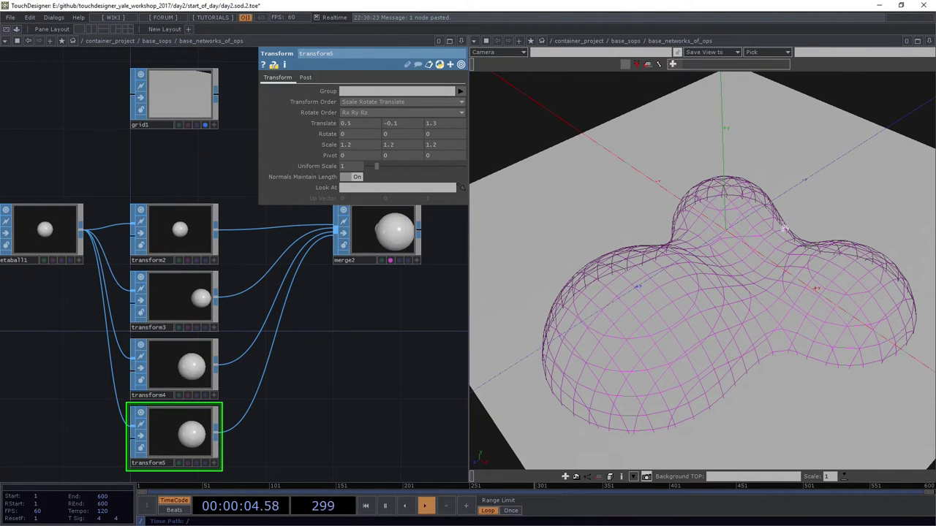
Set transform5's scale to 1.6 on all axes and its translate to -0.7, 0.4, -1.1
drag(777, 222, 773, 300)
scroll(773, 300, down, 3)
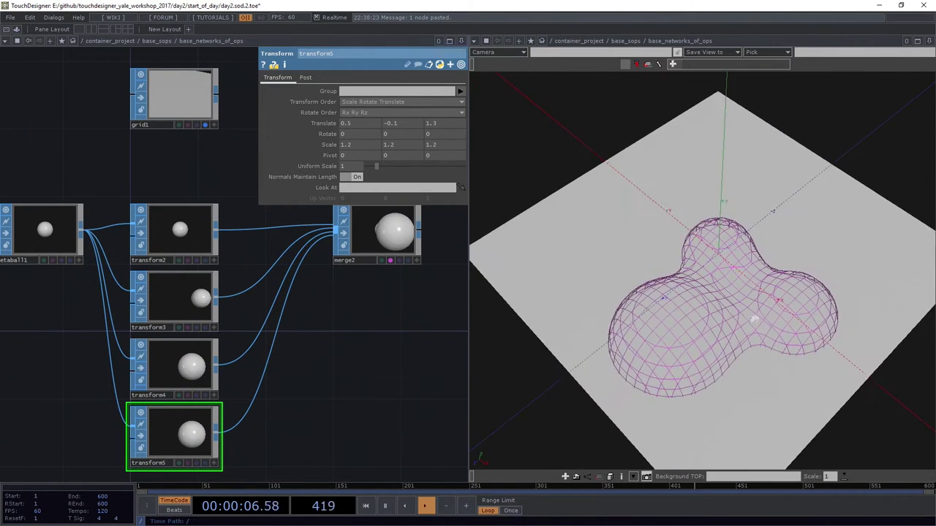
drag(422, 385, 383, 340)
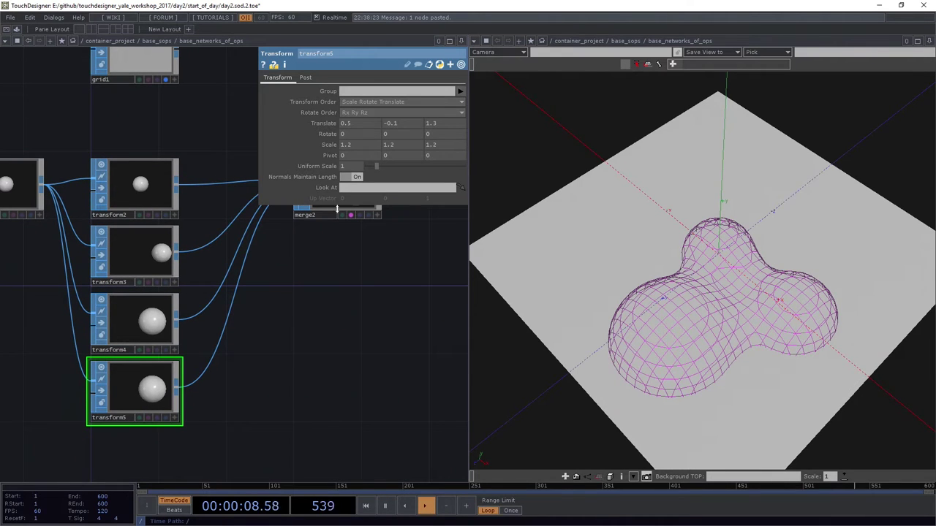
mouse_move(333, 147)
middle_down()
mouse_move(327, 135)
mouse_move(333, 145)
middle_up()
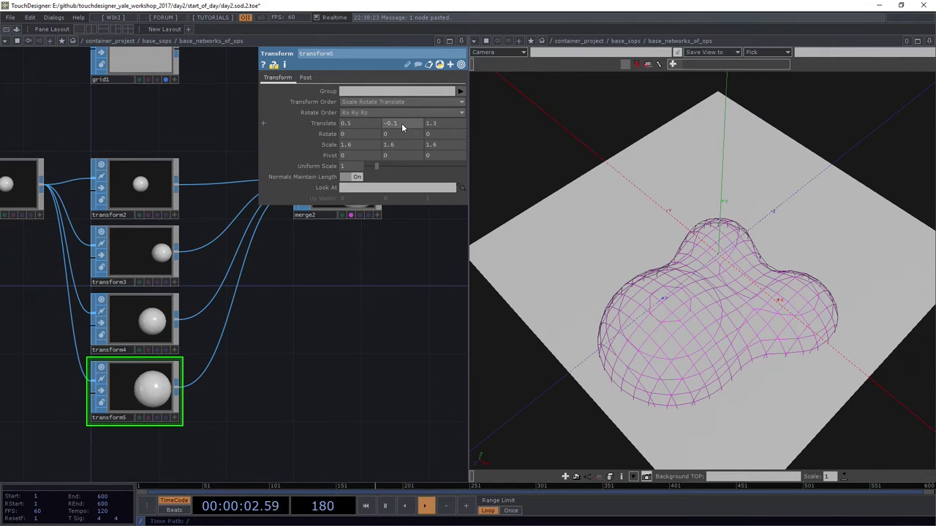
middle_drag(402, 123, 369, 105)
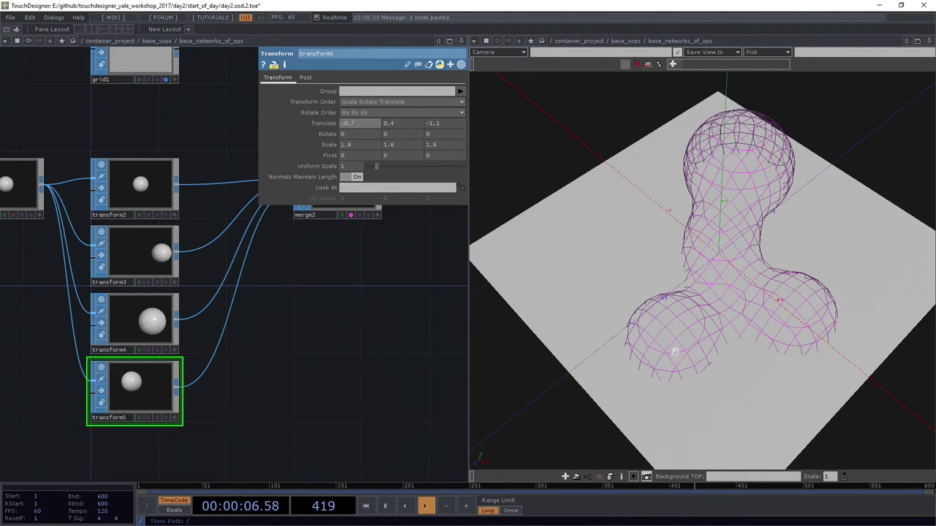
Flatten the transform5 metaball by setting its Y scale to 1.2, and set its Y translate to 0.2
drag(674, 358, 626, 306)
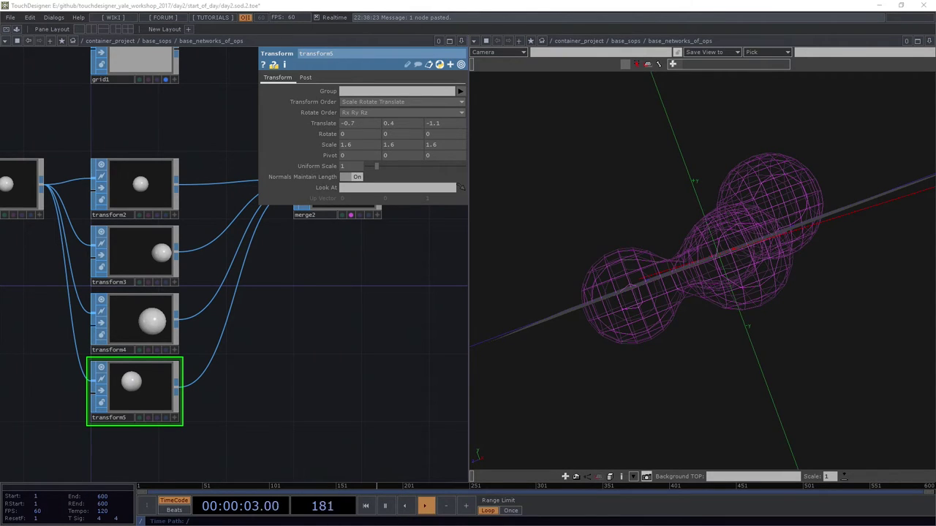
middle_drag(411, 148, 377, 136)
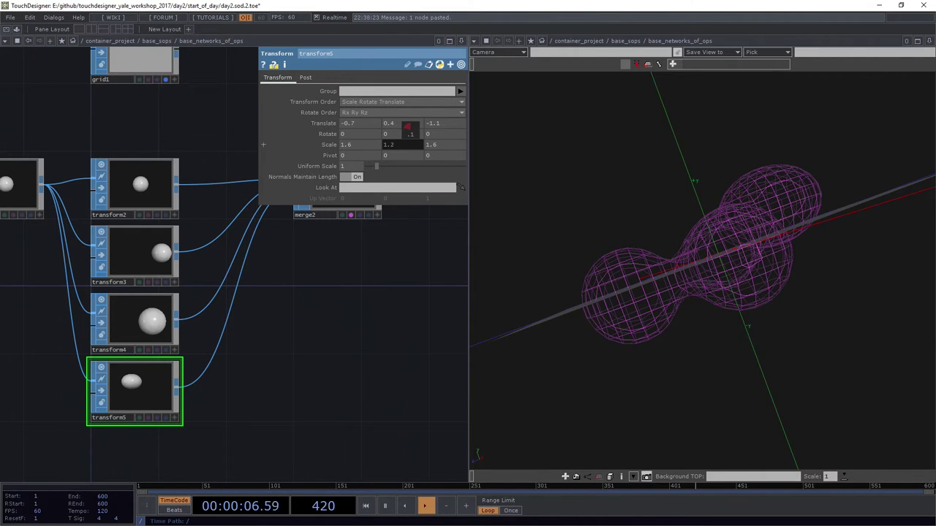
drag(794, 252, 794, 291)
middle_drag(390, 125, 373, 112)
drag(682, 316, 768, 327)
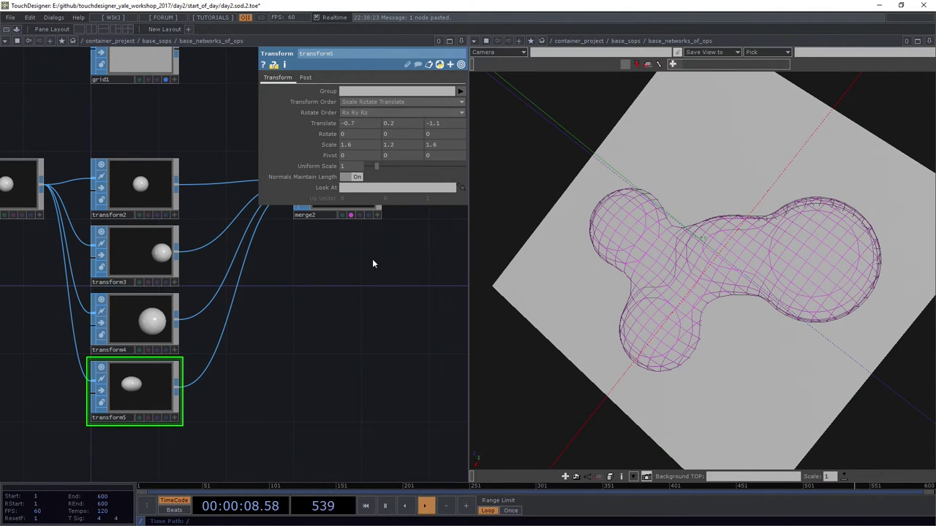
Add a Magnet SOP beside merge2, on the side away from the Transform SOPs
drag(371, 288, 209, 327)
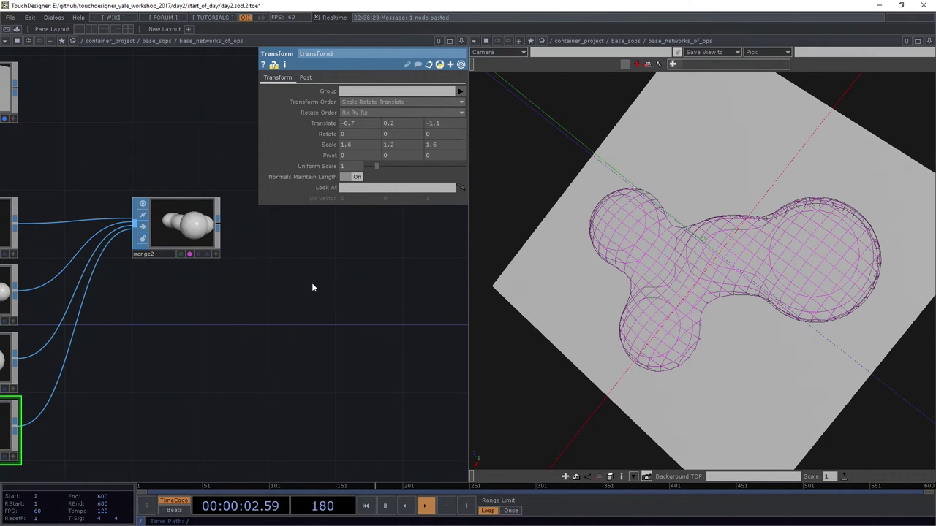
key(Tab)
text(ma)
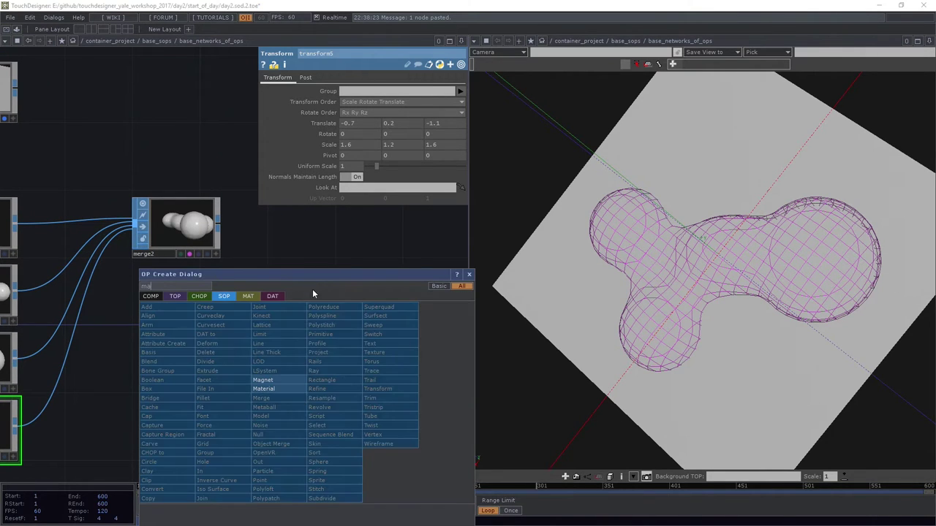
click(273, 383)
click(331, 220)
drag(299, 286, 279, 320)
scroll(283, 282, up, 3)
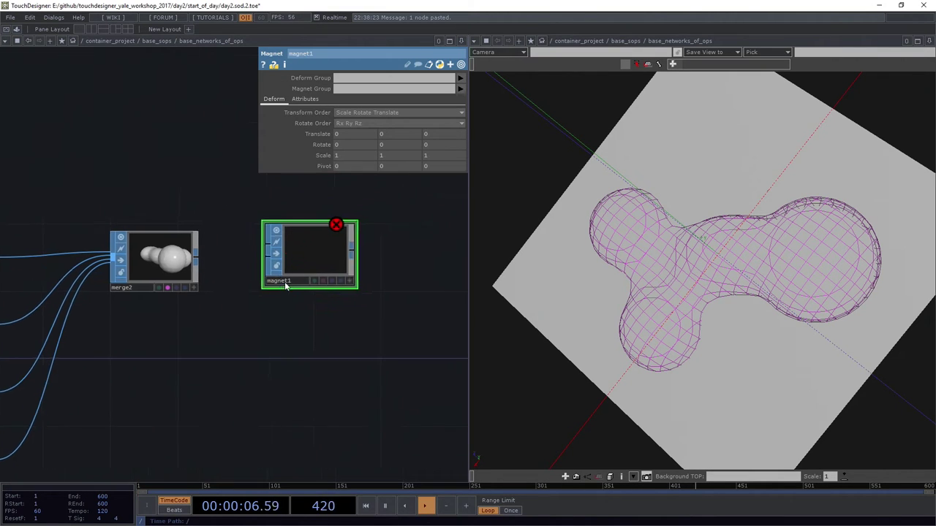
Connect grid1's output to magnet1's first input so the grid becomes the geometry to deform
drag(306, 258, 284, 196)
drag(274, 379, 271, 460)
drag(304, 294, 286, 266)
drag(168, 224, 271, 257)
scroll(271, 260, down, 2)
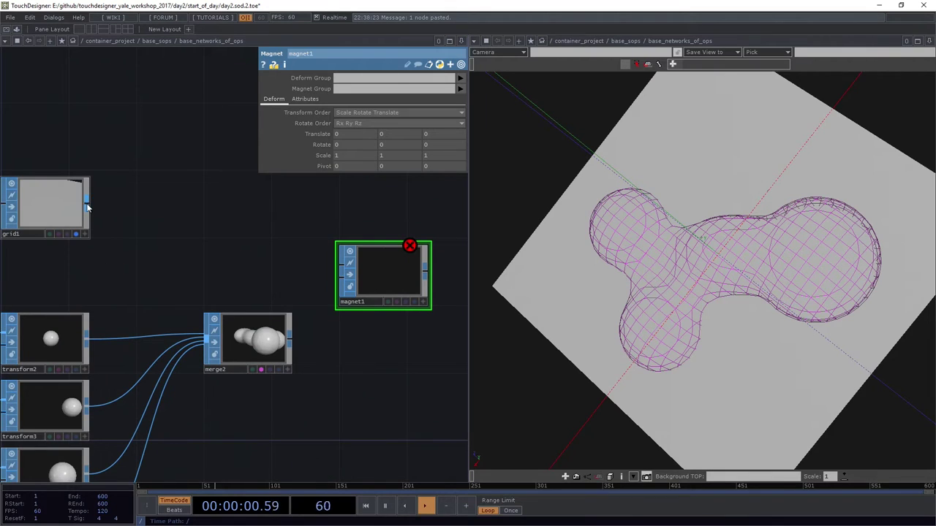
drag(87, 205, 332, 285)
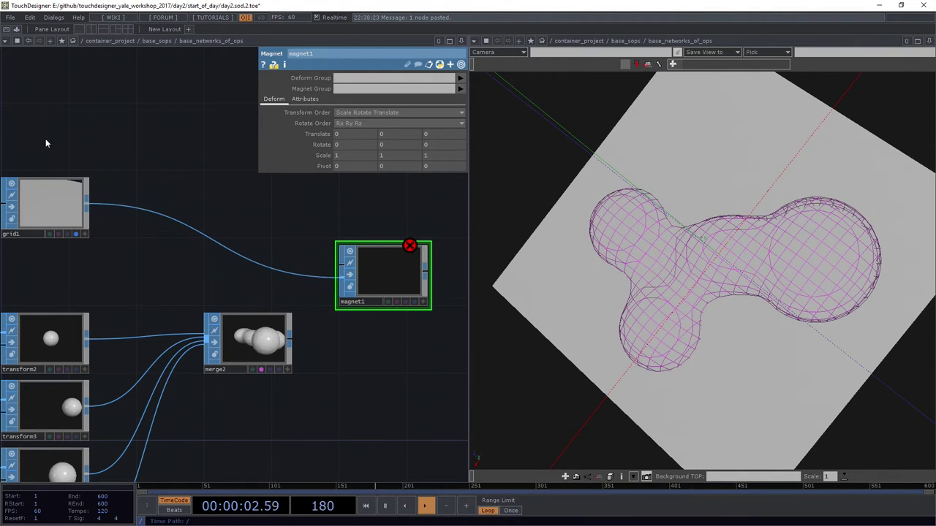
drag(87, 206, 335, 287)
right_click(321, 278)
click(341, 305)
Connect merge2's output to magnet1's second input so the merged metaballs act as the magnet
drag(395, 364, 312, 367)
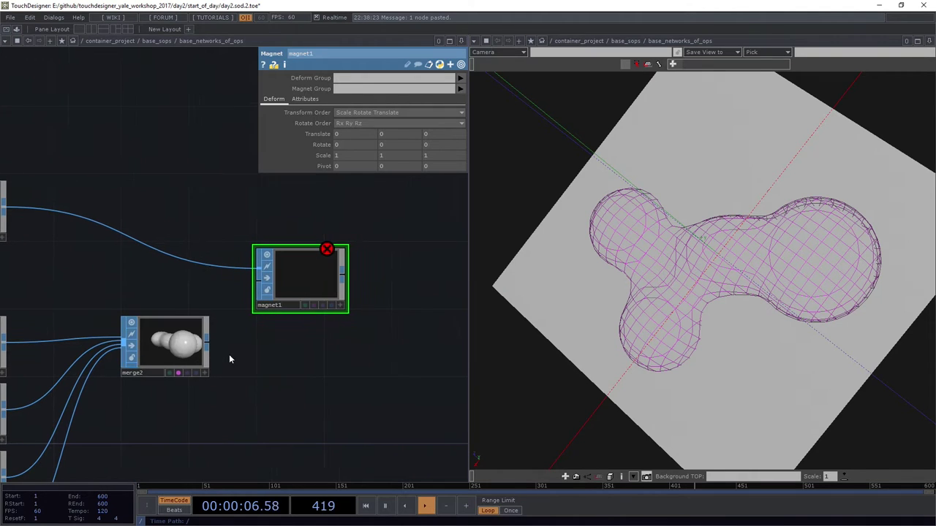
drag(209, 345, 259, 279)
scroll(259, 279, up, 2)
Reposition magnet1 slightly in the network and turn its node viewer to show the grid in perspective
click(87, 377)
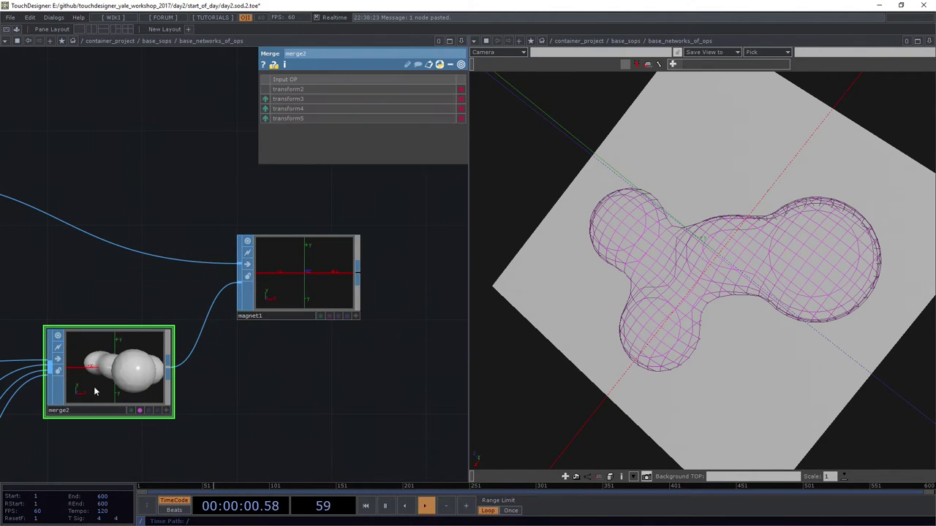
click(321, 265)
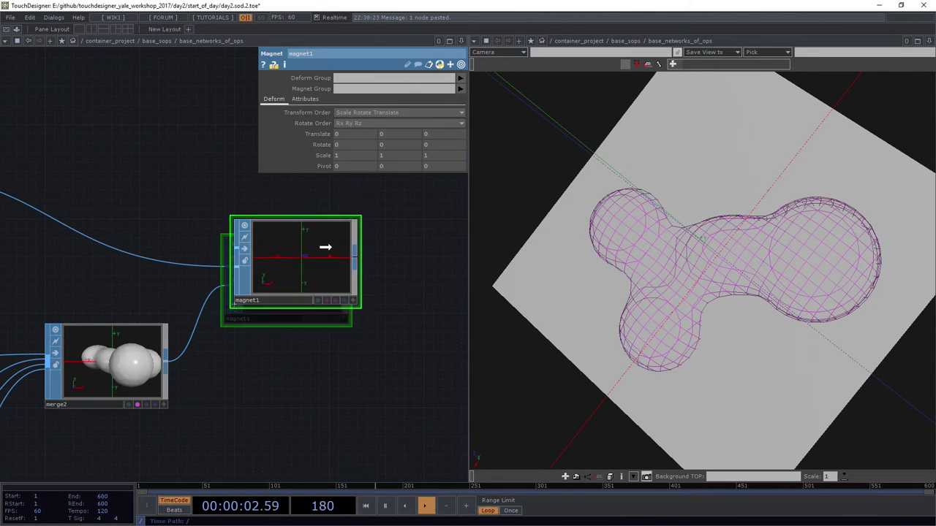
drag(324, 247, 324, 248)
drag(291, 266, 288, 311)
key(a)
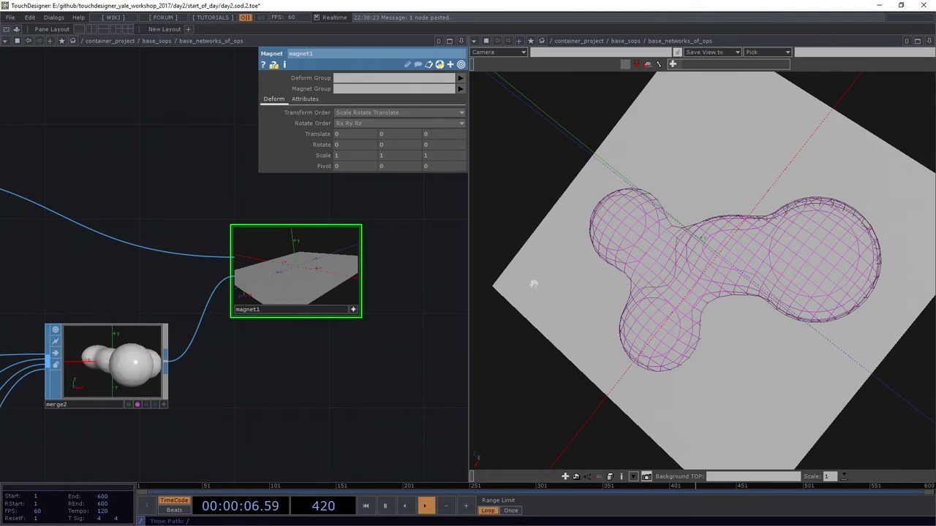
scroll(339, 410, down, 3)
drag(340, 411, 389, 321)
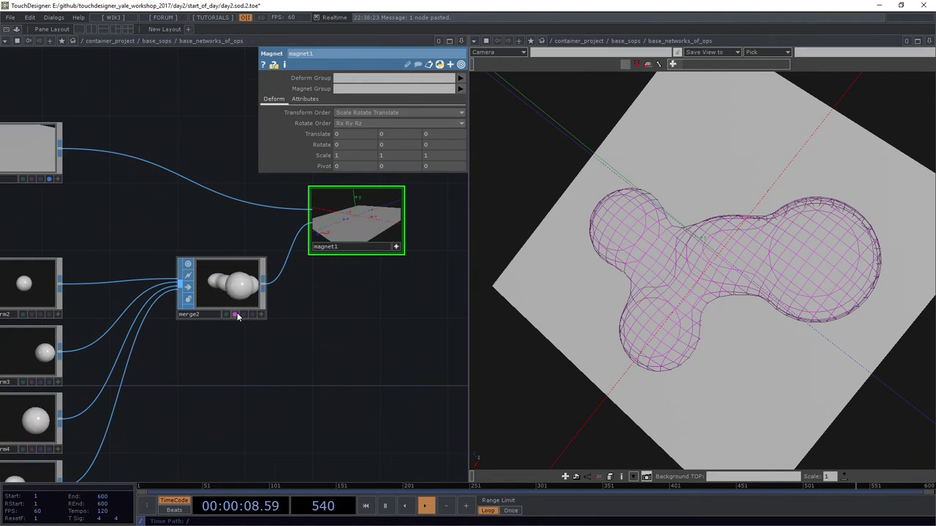
Turn off merge2's template flag and grid1's display flag, and turn on magnet1's display flag
click(236, 315)
click(48, 180)
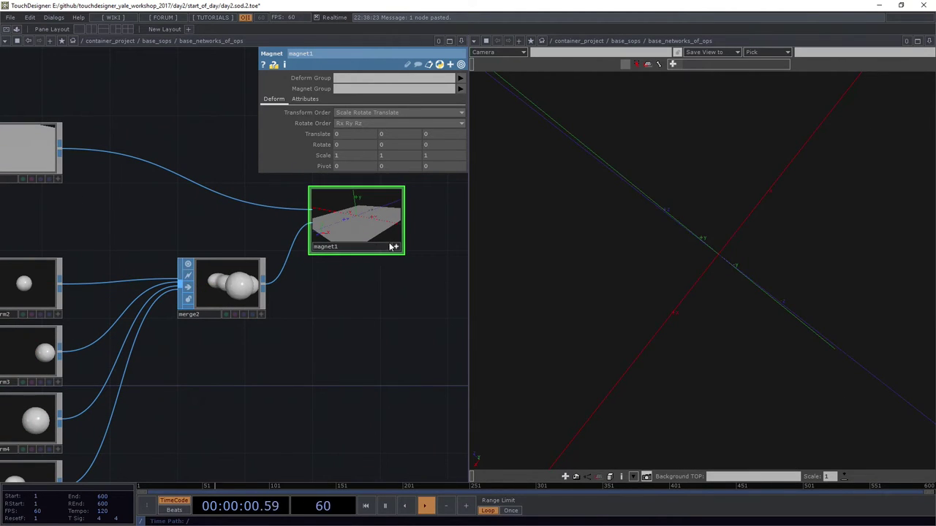
click(396, 247)
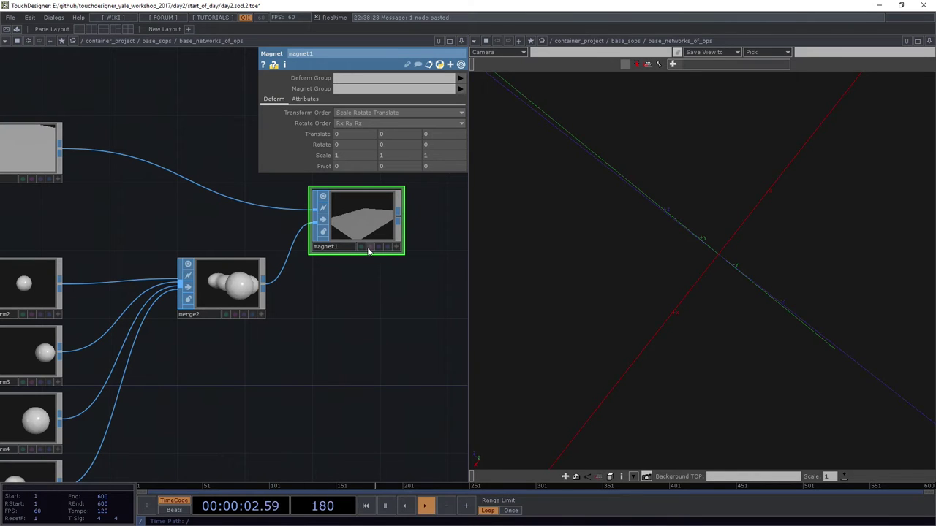
click(369, 247)
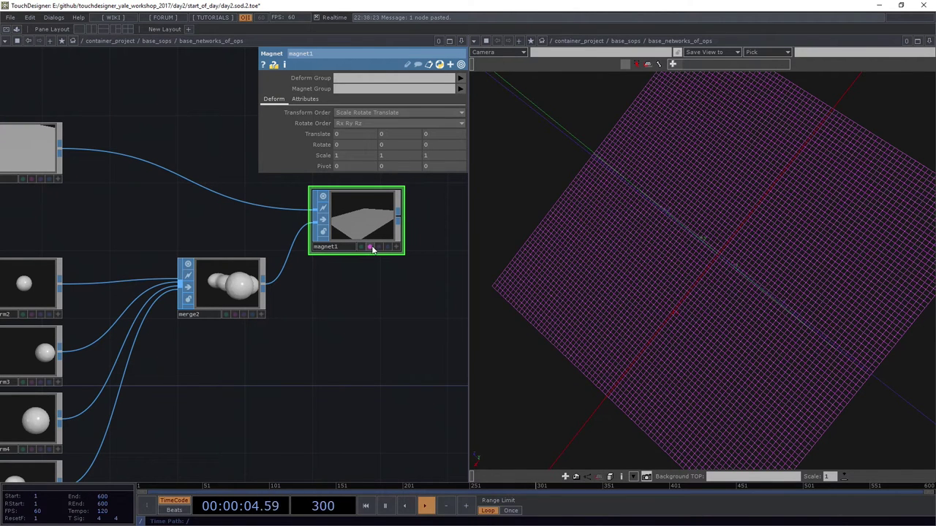
click(370, 247)
click(387, 247)
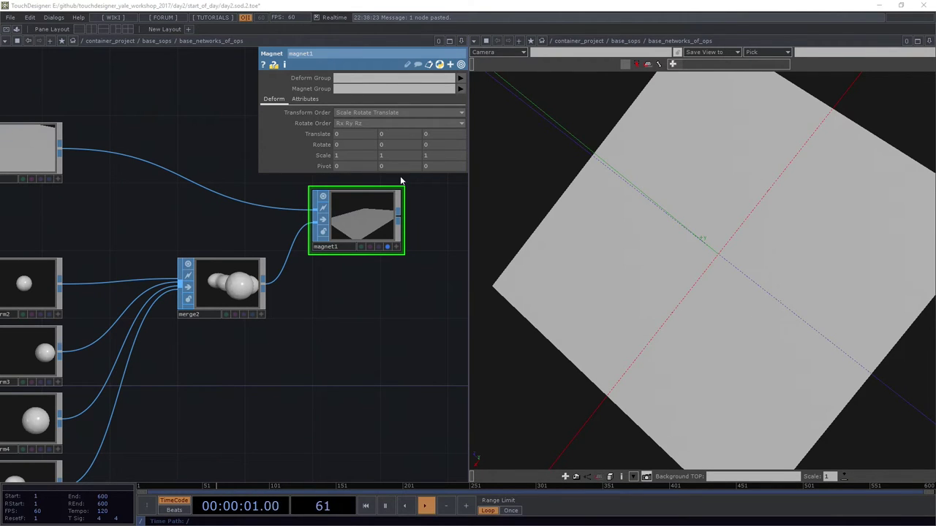
Set magnet1's Y translate to 0.4 so the metaballs push the grid upward
drag(678, 312, 728, 297)
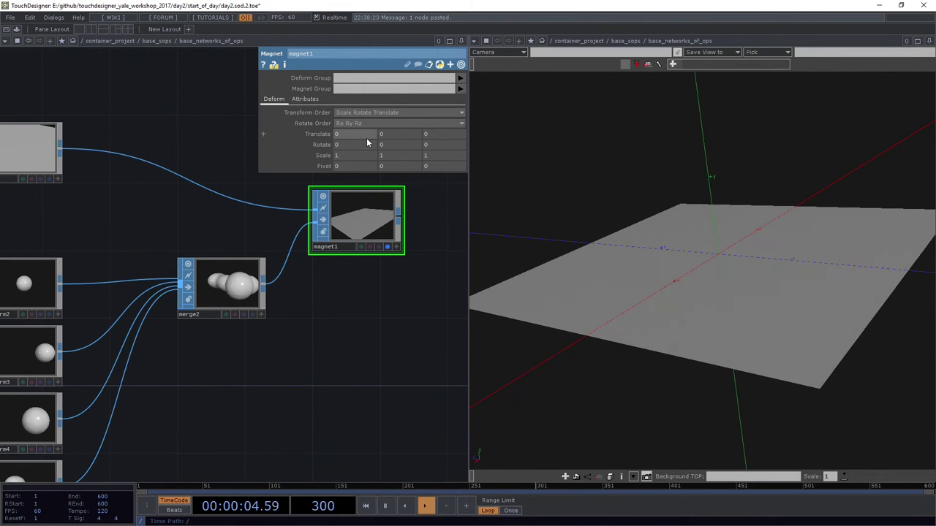
middle_drag(392, 133, 395, 115)
scroll(222, 282, up, 3)
Turn on merge2's template flag and switch the geometry viewer to wireframe to show the metaballs under the deformed grid
click(222, 281)
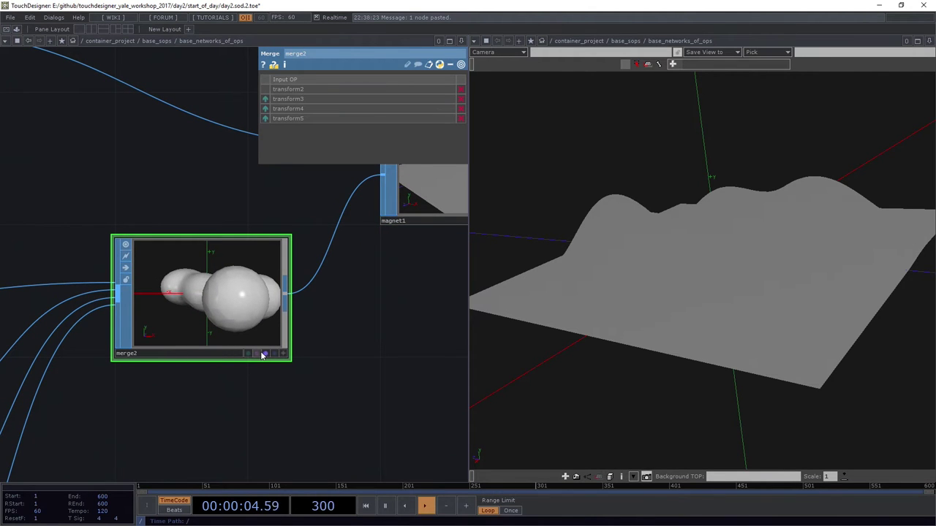
drag(706, 334, 751, 360)
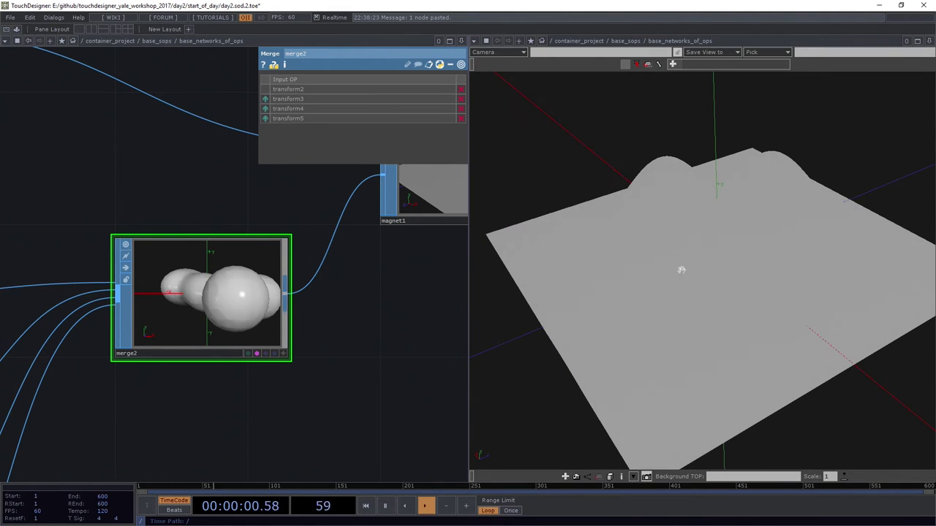
drag(808, 325, 799, 279)
key(w)
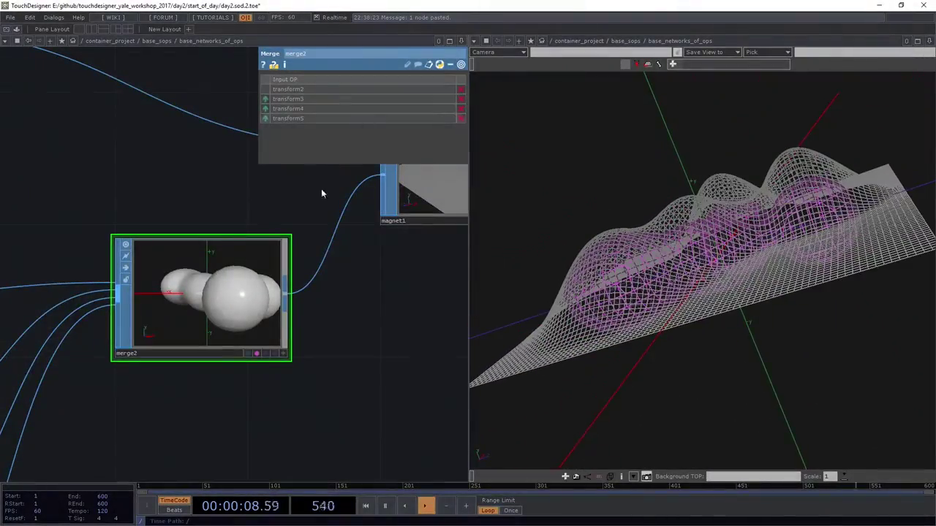
Try different X, Y and Z translate values on magnet1, including 0.2 for Z, and reset Z to 0
drag(251, 364, 47, 439)
click(287, 273)
mouse_move(386, 133)
middle_down()
mouse_move(393, 118)
mouse_move(380, 119)
mouse_move(395, 118)
middle_up()
middle_drag(351, 139, 349, 116)
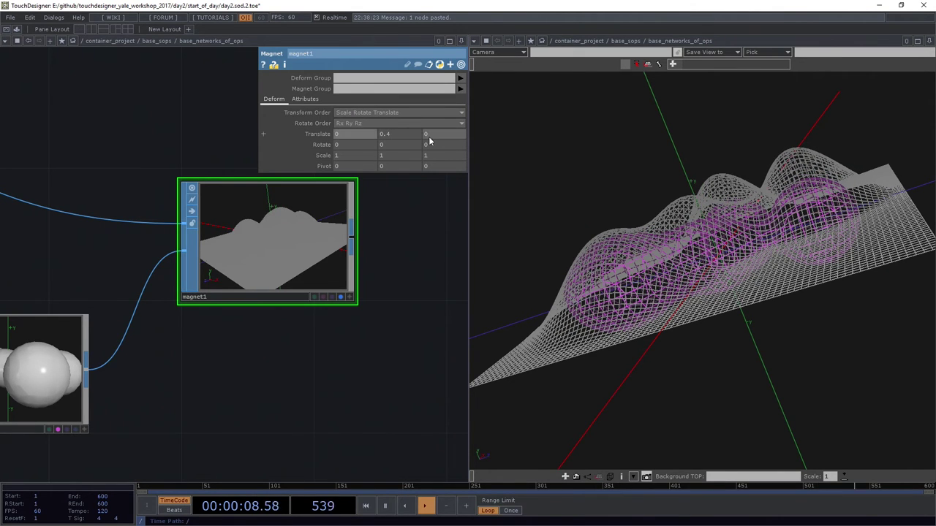
middle_drag(433, 139, 442, 123)
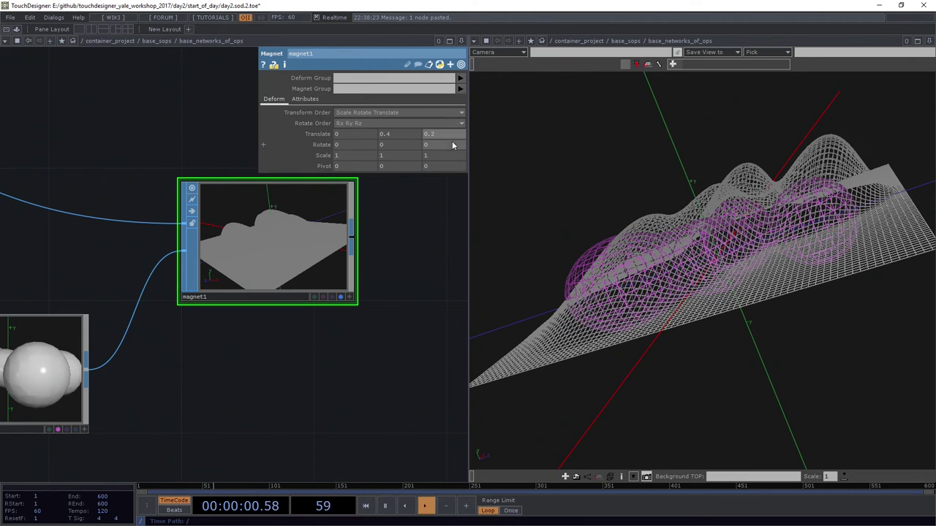
text(0)
key(Return)
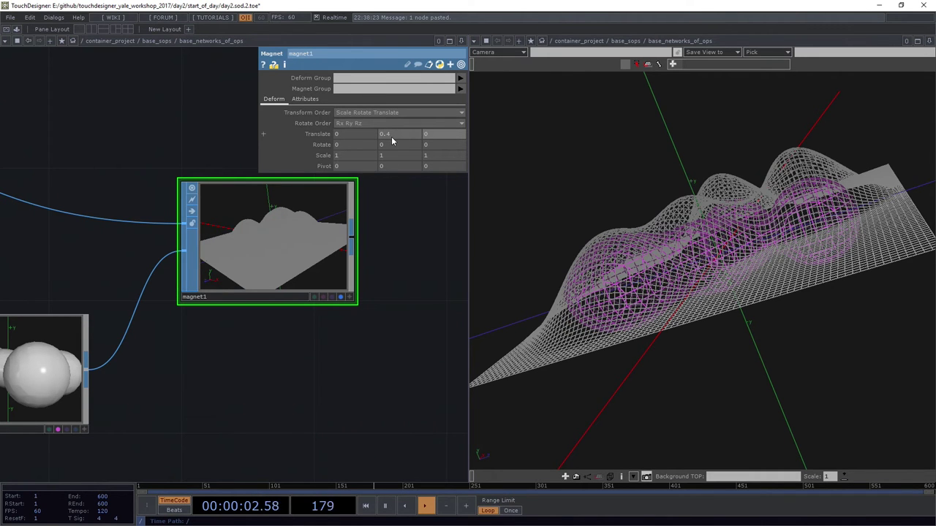
Try rotating magnet1's deformation about the Y axis and undo the rotation
middle_drag(400, 149, 395, 130)
scroll(399, 150, up, 3)
key(ctrl+z)
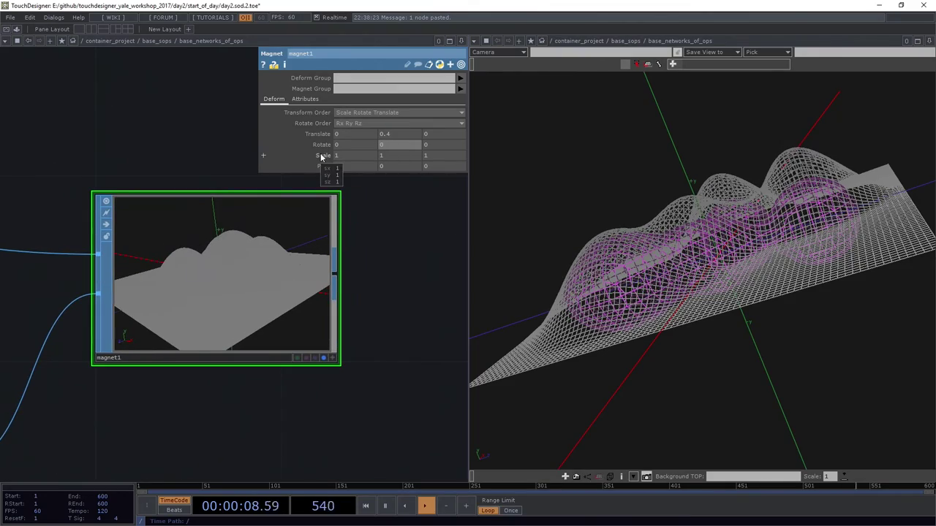
Turn off magnet1's display flag so only the metaball wireframe remains in the geometry viewer
drag(734, 243, 791, 292)
scroll(200, 344, down, 5)
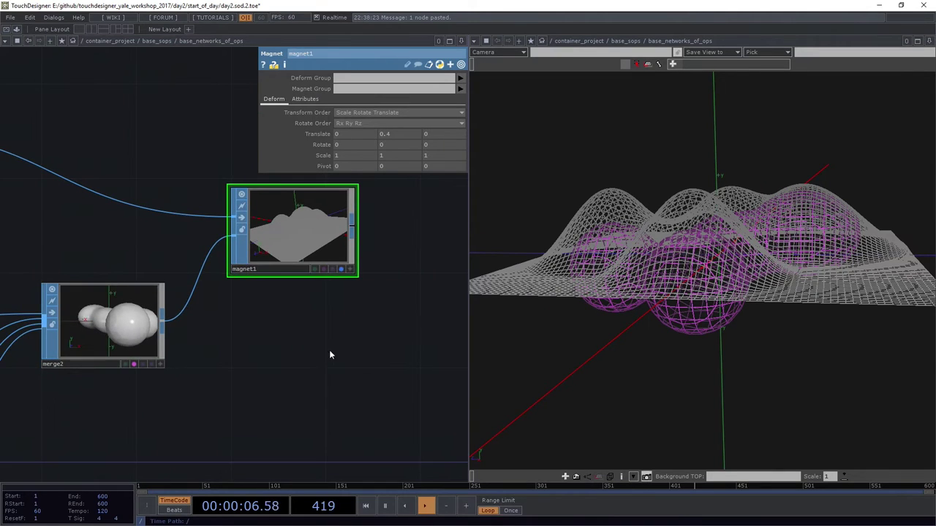
click(283, 295)
drag(369, 330, 271, 354)
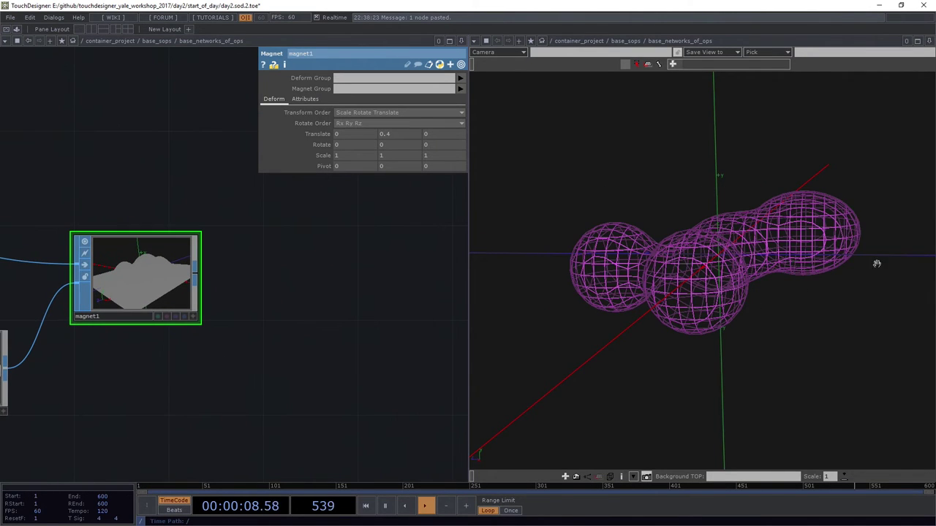
mouse_move(824, 254)
mouse_down()
mouse_move(811, 285)
mouse_move(819, 268)
mouse_up()
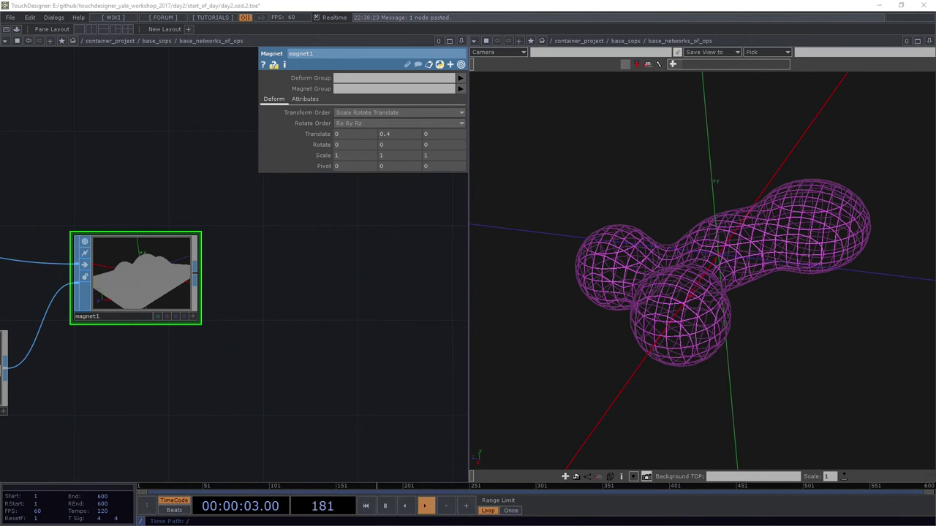
Add an Attribute Create SOP connected to magnet1's output
right_click(194, 272)
text(at)
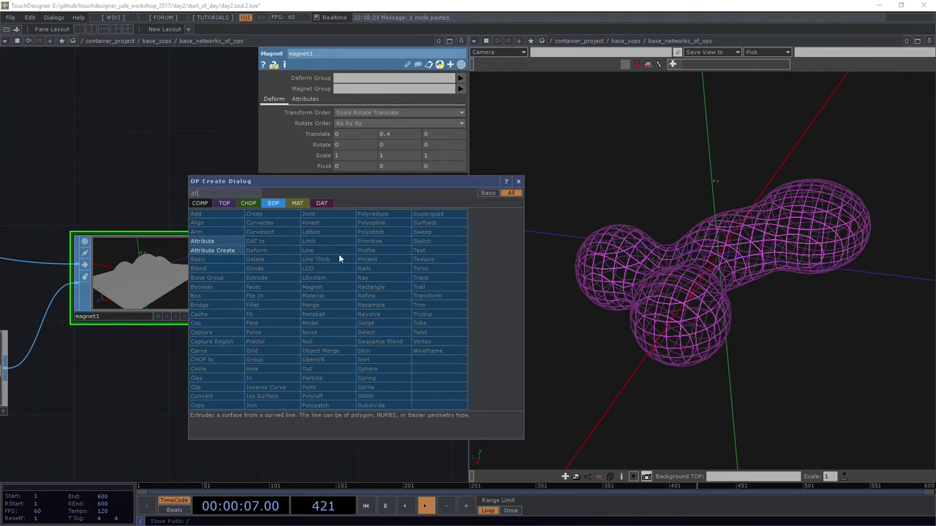
click(226, 250)
click(361, 269)
scroll(339, 282, up, 3)
drag(374, 278, 327, 289)
drag(317, 404, 263, 439)
scroll(250, 334, down, 3)
drag(368, 342, 232, 290)
Add a Null SOP after attribcreate1 and turn on its display flag
right_click(200, 265)
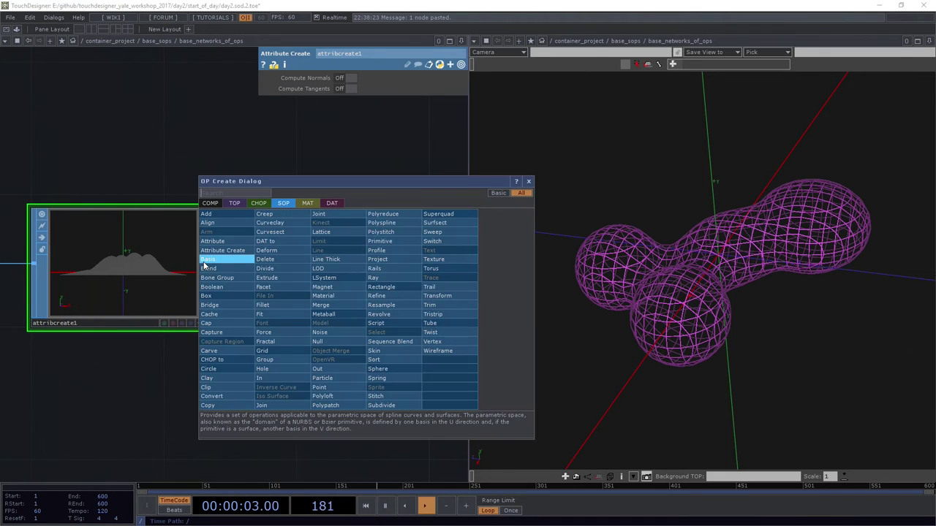
click(338, 343)
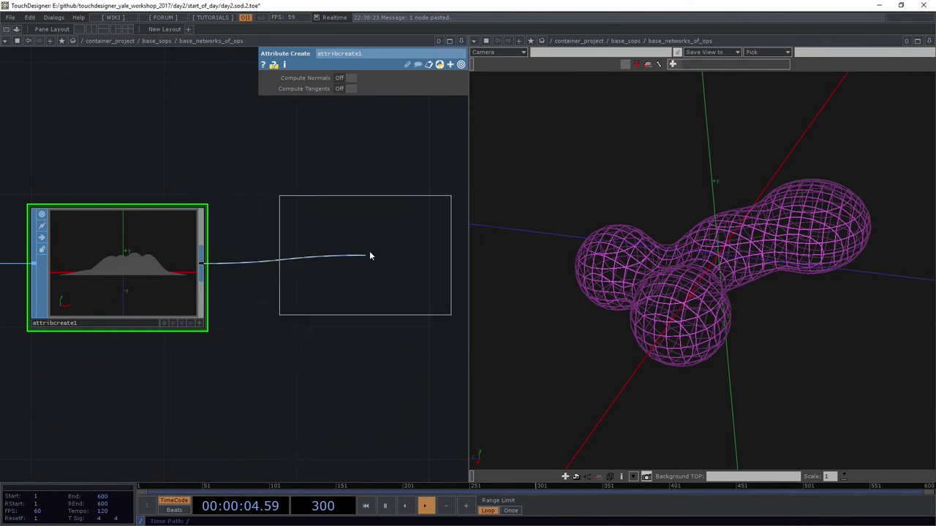
click(371, 253)
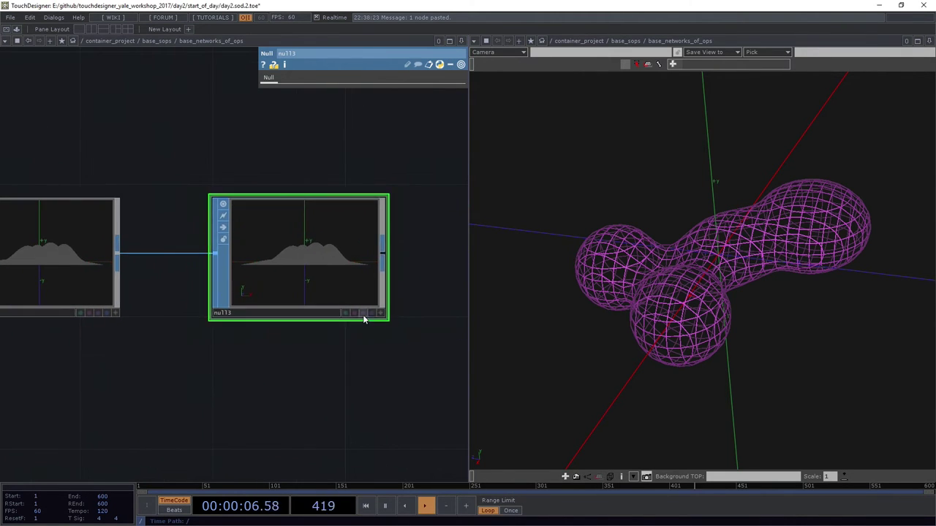
click(371, 313)
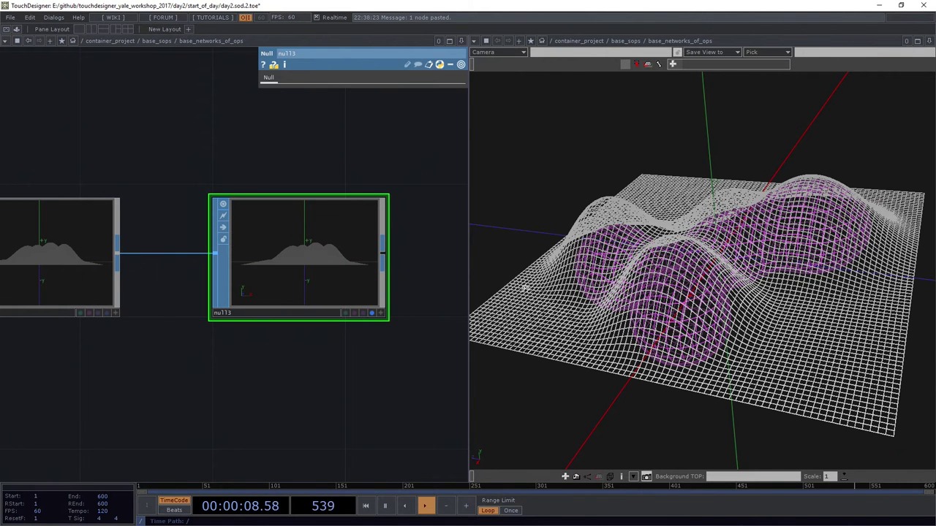
Switch the geometry viewer from wireframe back to shaded display to show the unlit deformed surface
key(w)
mouse_move(730, 275)
mouse_down()
mouse_move(804, 268)
mouse_move(682, 311)
mouse_up()
drag(257, 319, 382, 251)
middle_drag(152, 191, 91, 295)
drag(254, 281, 328, 321)
drag(744, 281, 740, 309)
Turn on Compute Normals in attribcreate1 so the deformed grid is shaded smoothly
click(223, 227)
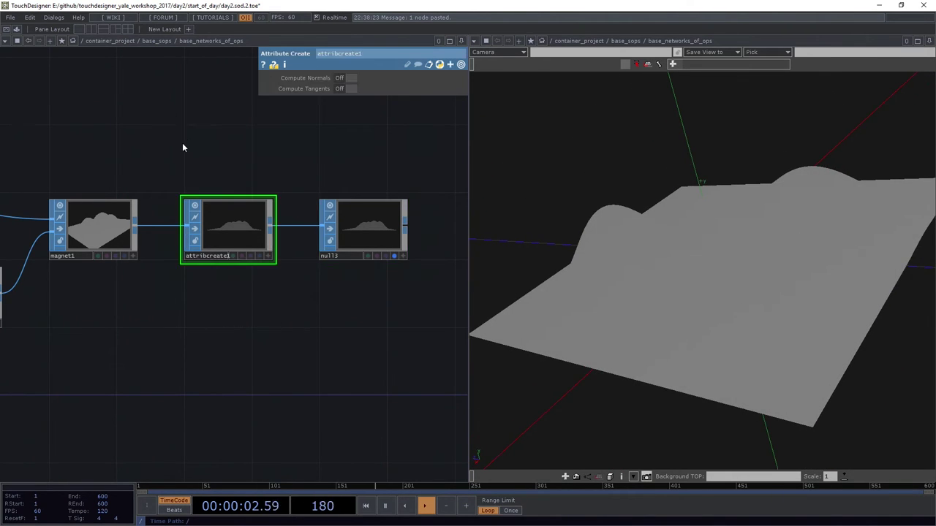
scroll(237, 215, up, 5)
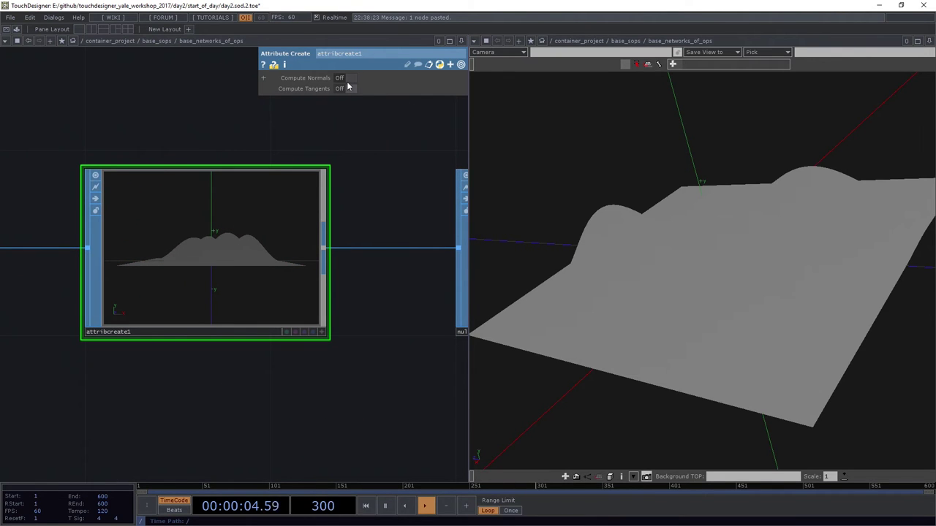
click(349, 78)
mouse_move(789, 281)
mouse_down()
mouse_move(749, 373)
mouse_move(755, 339)
mouse_move(794, 329)
mouse_move(742, 328)
mouse_move(840, 272)
mouse_move(780, 311)
mouse_move(809, 278)
mouse_move(840, 299)
mouse_up()
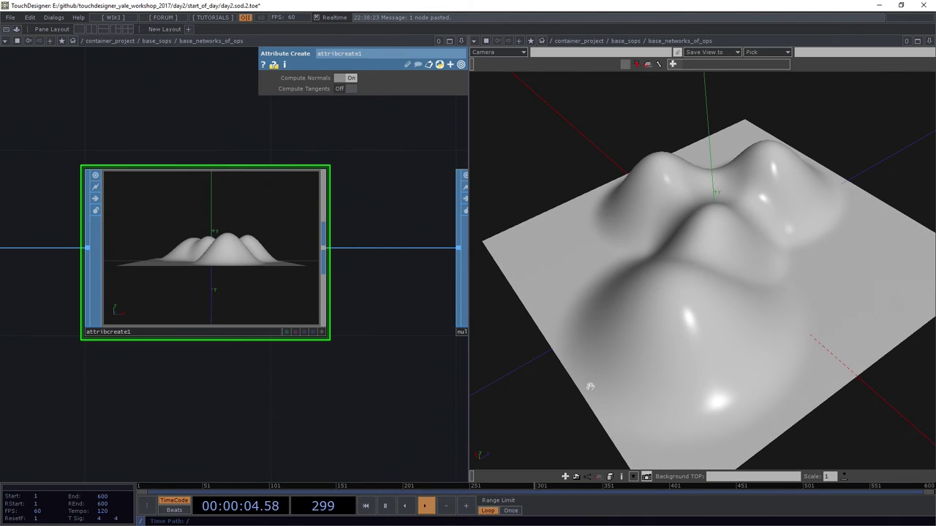
mouse_move(589, 389)
mouse_down()
mouse_move(629, 378)
mouse_move(679, 435)
mouse_move(682, 375)
mouse_up()
mouse_move(867, 310)
mouse_down()
mouse_move(811, 248)
mouse_move(790, 246)
mouse_move(824, 262)
mouse_move(824, 229)
mouse_up()
scroll(822, 227, up, 5)
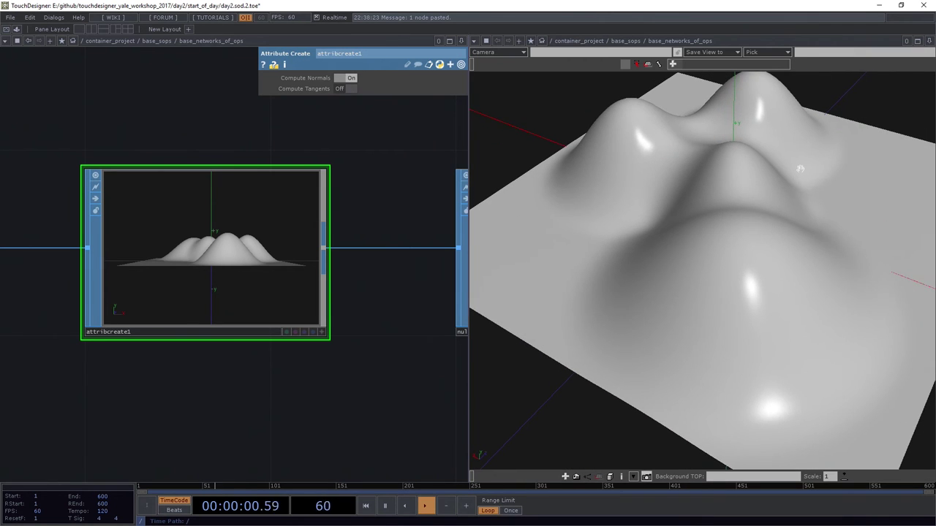
scroll(32, 476, down, 2)
scroll(33, 474, down, 3)
Set transform4's Y translate to 0.1 and its Y scale to 1.5 to raise that hill
drag(320, 346, 731, 172)
scroll(340, 307, down, 3)
drag(167, 321, 201, 186)
click(67, 170)
drag(180, 362, 181, 391)
click(199, 366)
middle_drag(389, 125, 372, 111)
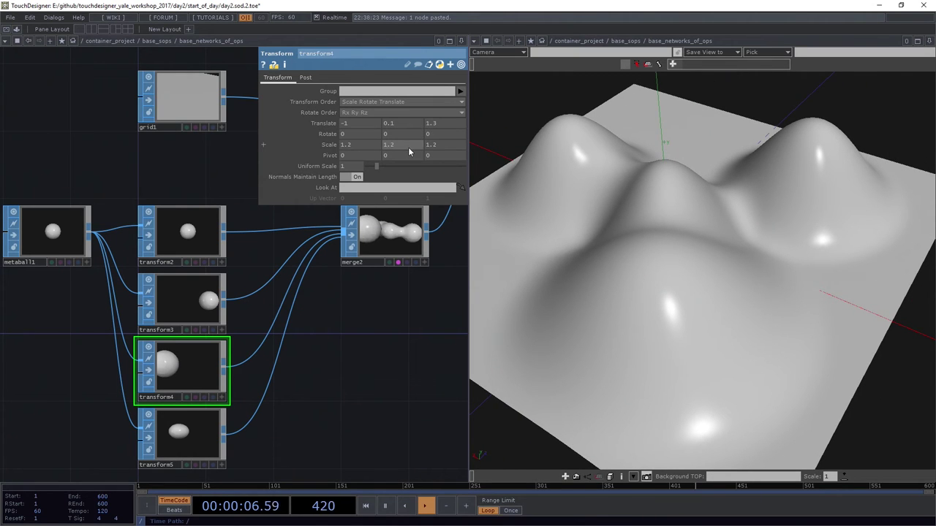
middle_drag(389, 145, 407, 126)
Examine the reshaped landscape from above, from the side and from underneath where the metaballs sit
drag(690, 341, 802, 315)
drag(698, 360, 707, 344)
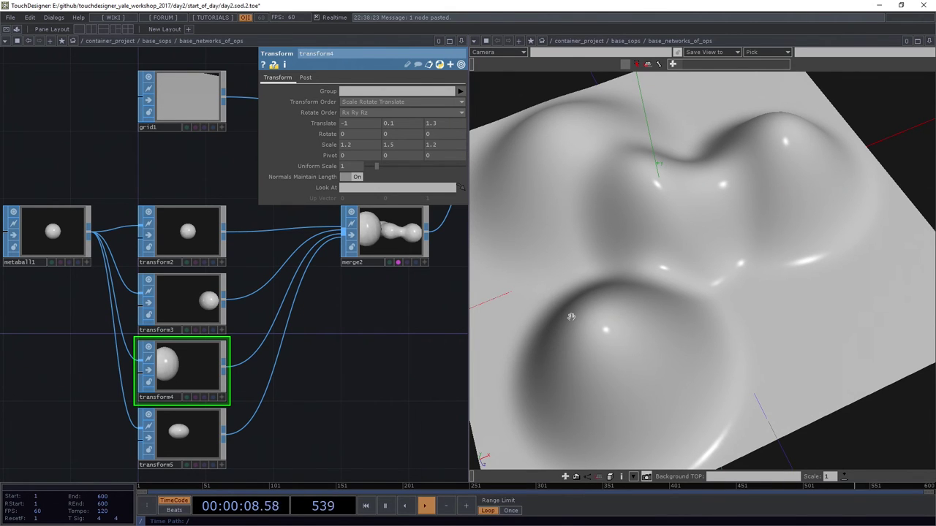
mouse_move(677, 359)
mouse_down()
mouse_move(713, 287)
mouse_move(731, 275)
mouse_move(748, 324)
mouse_move(691, 361)
mouse_up()
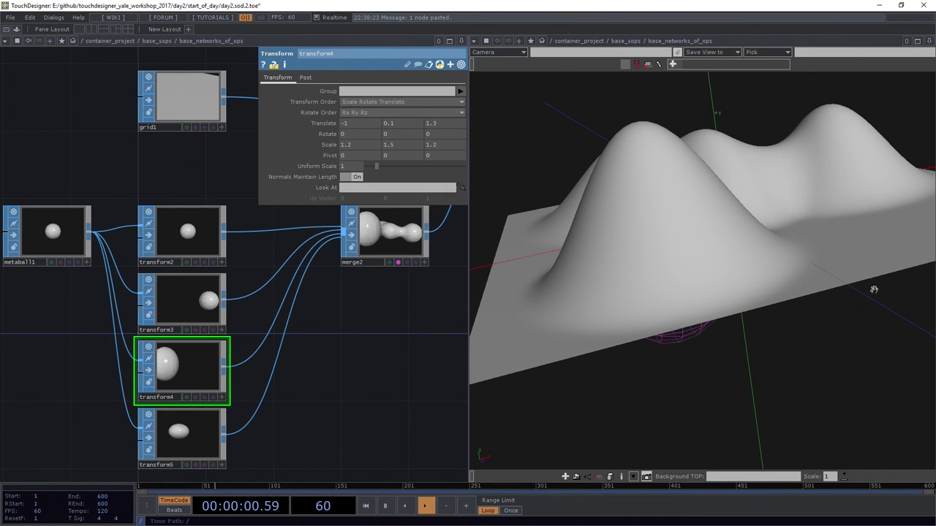
drag(838, 288, 854, 327)
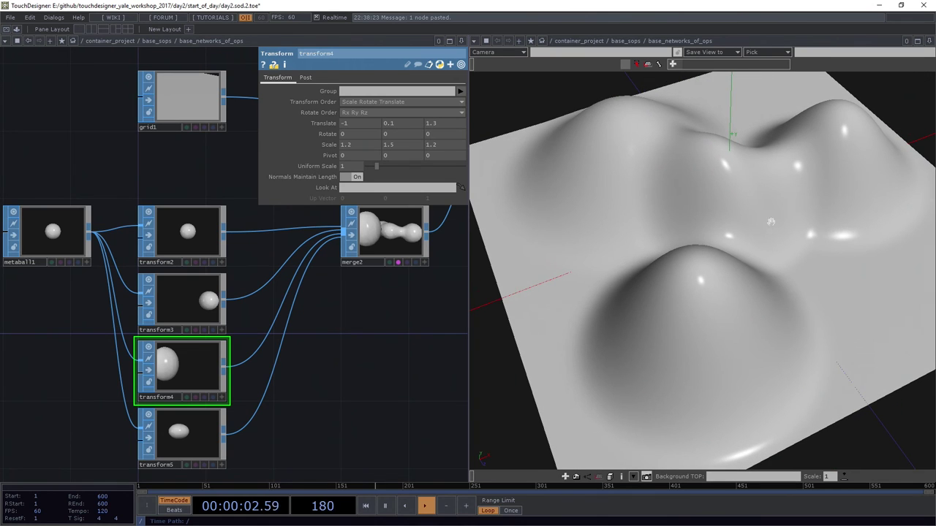
drag(396, 284, 226, 320)
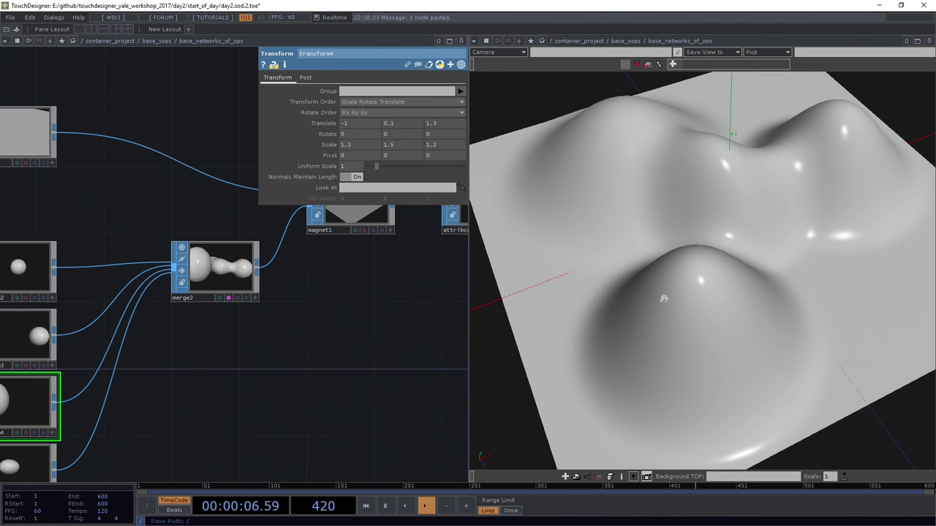
drag(729, 304, 756, 105)
scroll(248, 266, down, 4)
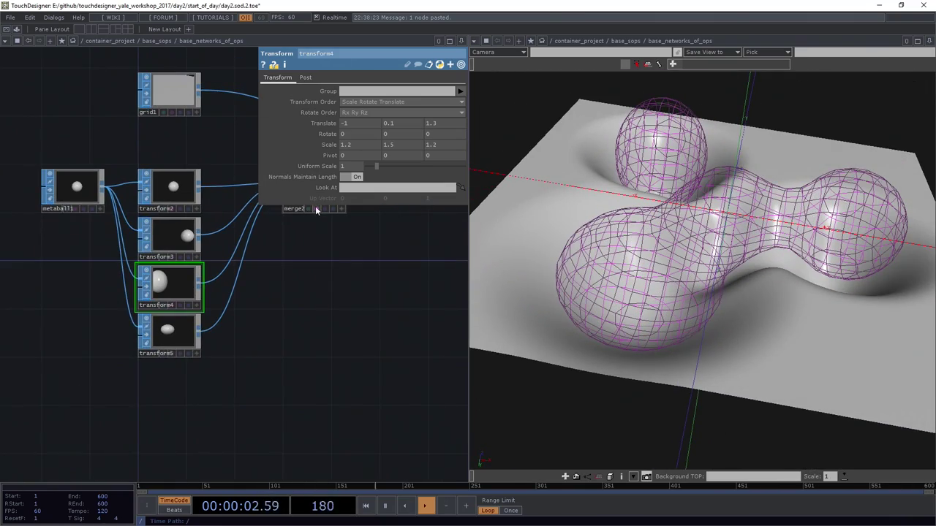
Turn off merge2's template flag so only the shaded landscape is displayed
click(316, 209)
drag(324, 354, 236, 446)
drag(819, 336, 804, 365)
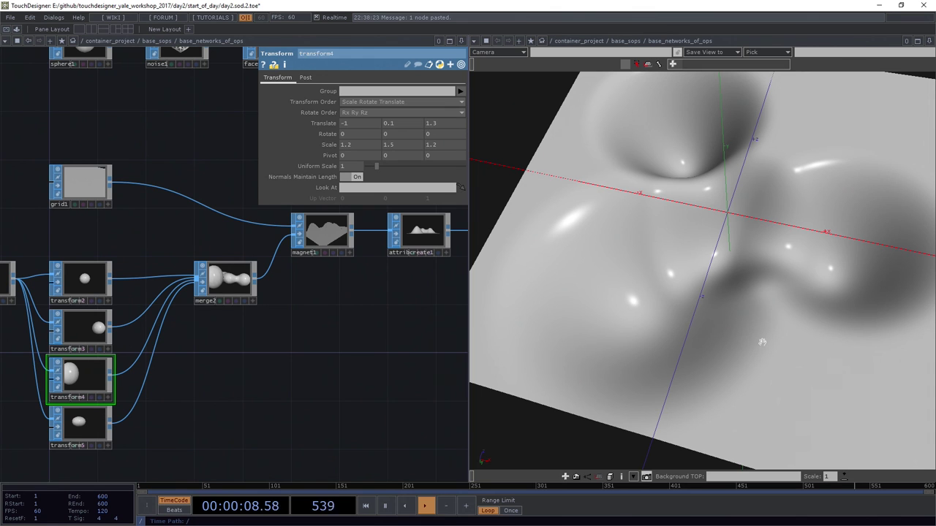
drag(681, 340, 797, 275)
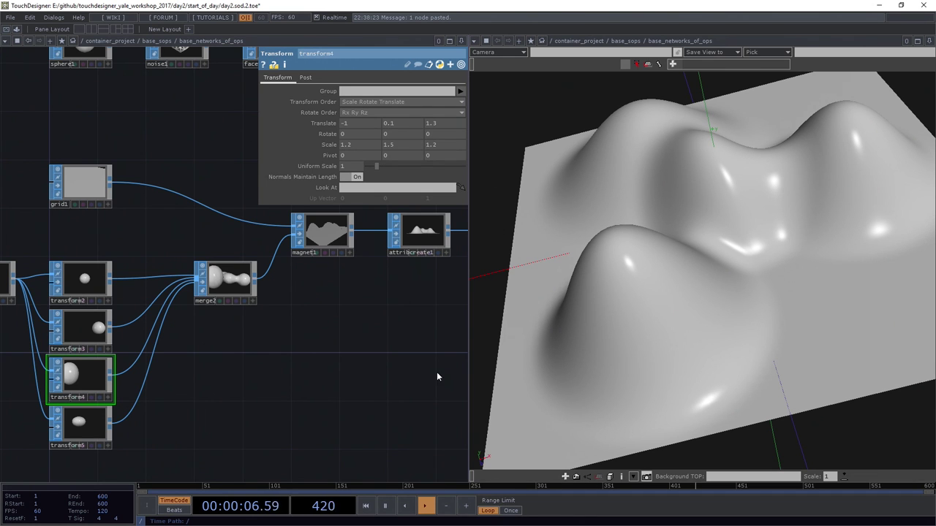
Turn off null3's display flag and go to the empty network area below the Transform SOPs
mouse_move(368, 338)
mouse_down()
mouse_move(223, 341)
mouse_move(268, 283)
mouse_up()
scroll(220, 340, down, 4)
click(307, 301)
drag(159, 355, 214, 273)
drag(204, 315, 173, 224)
scroll(179, 237, up, 2)
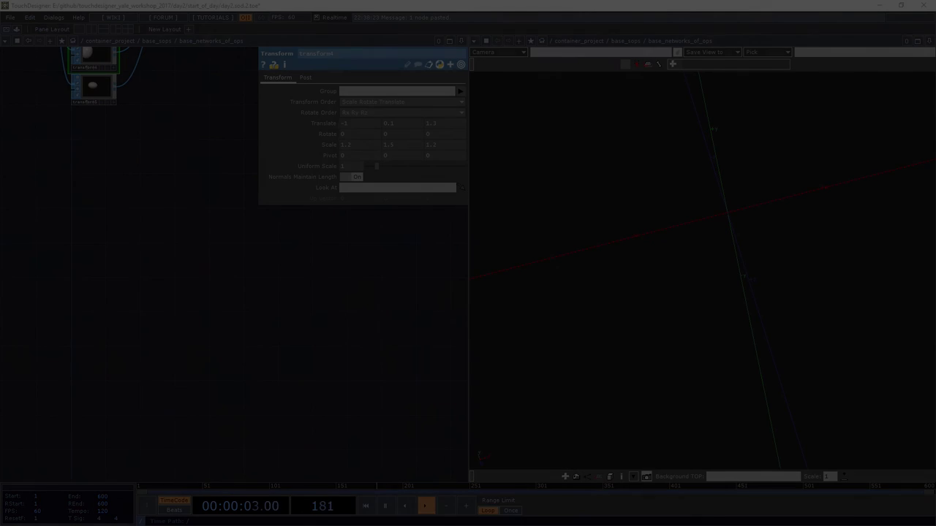